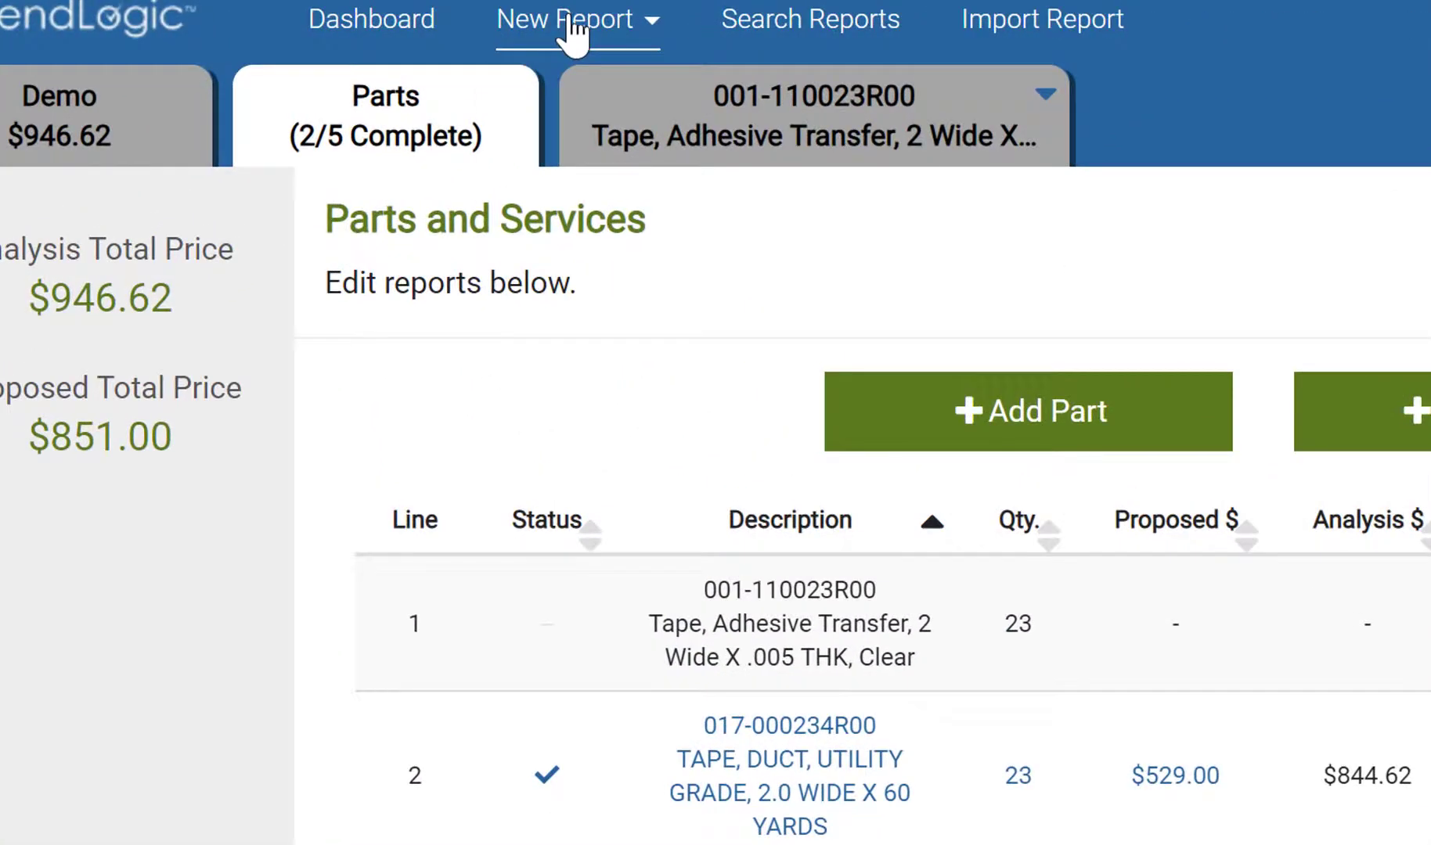
# Start a new Price Analysis report with Acme Co. as the supplier.
pyautogui.click(485, 25)
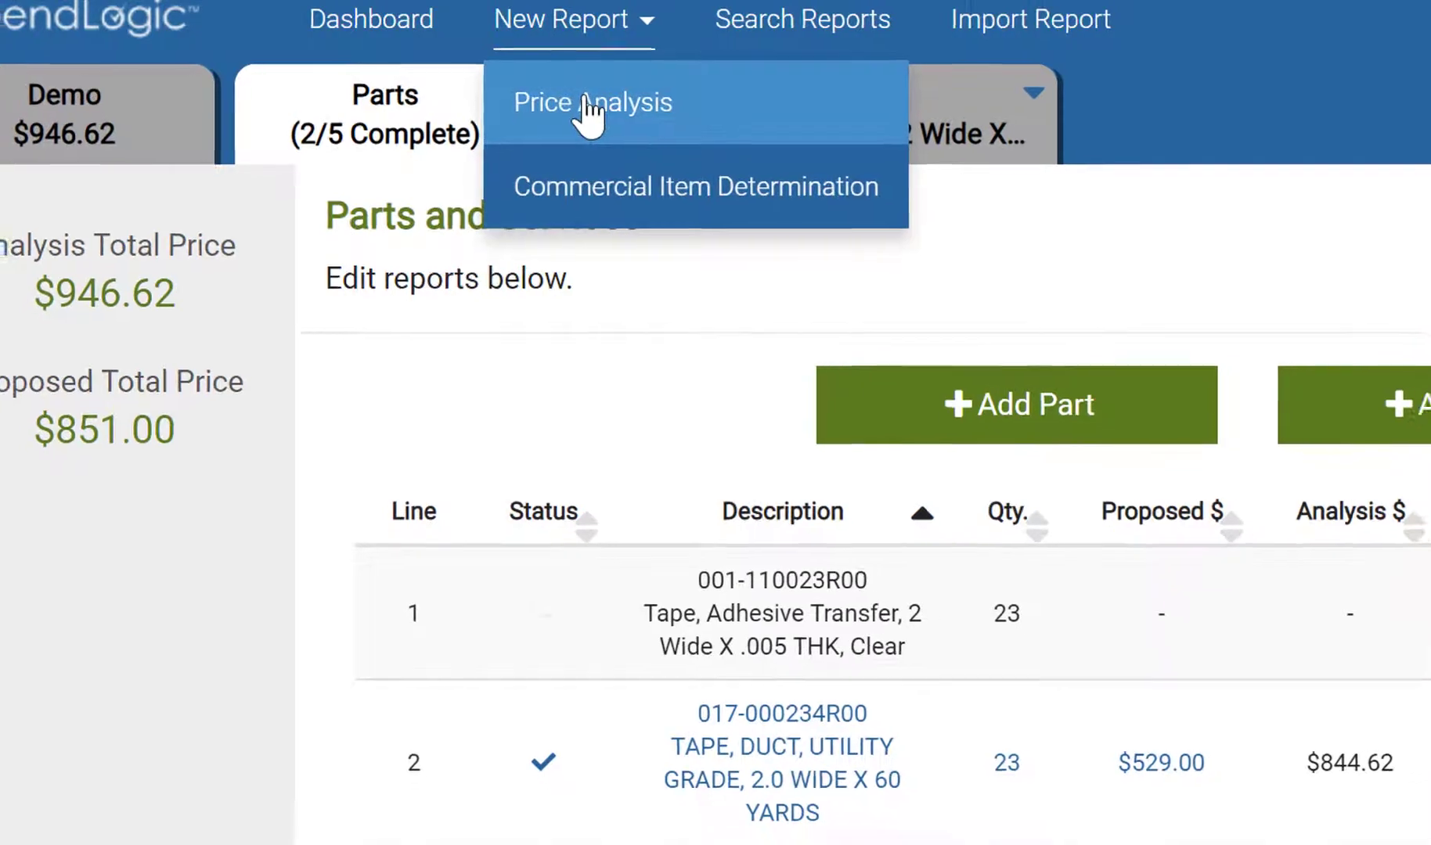
pyautogui.click(592, 109)
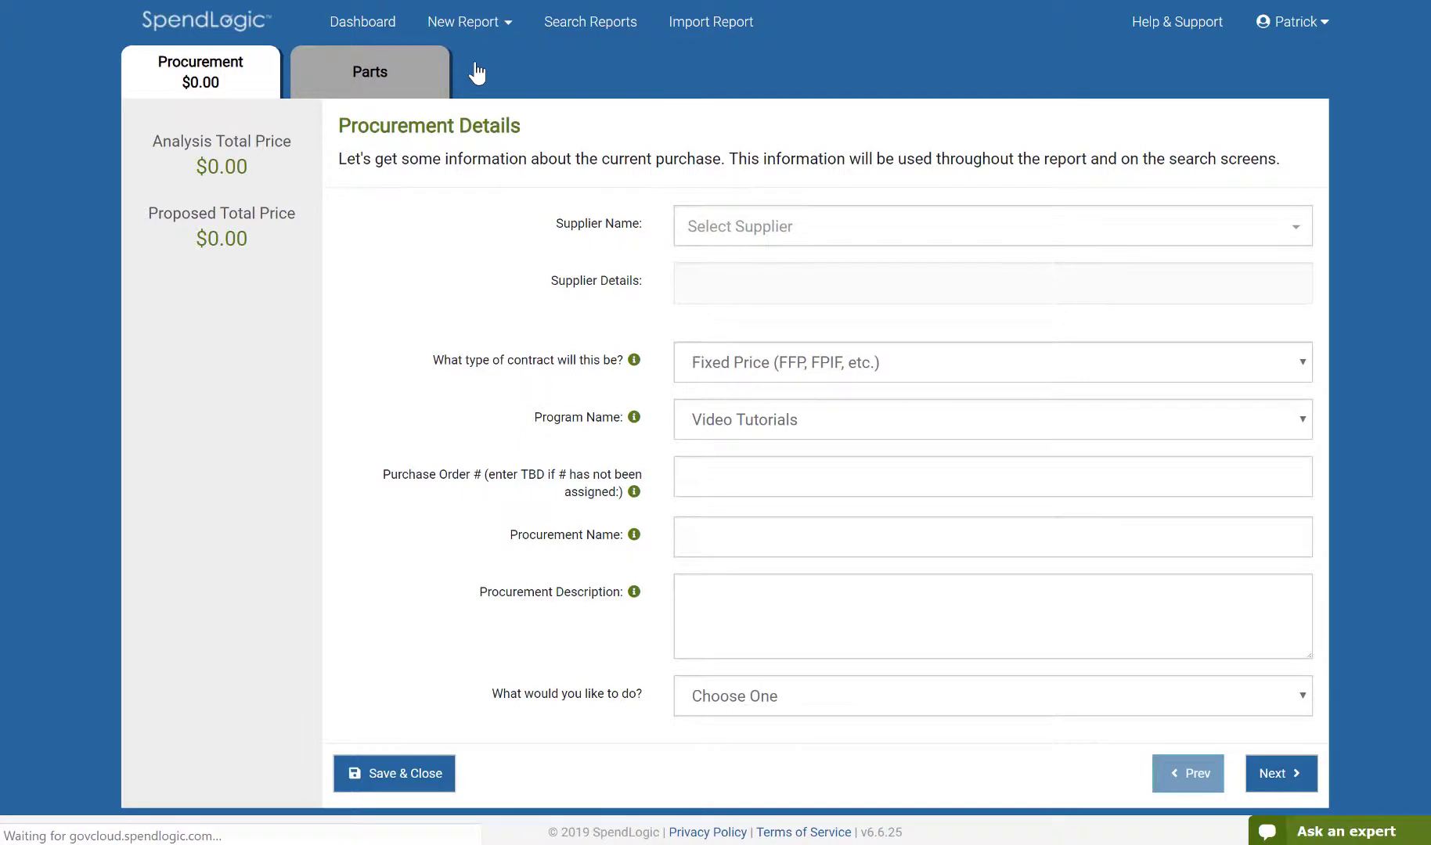
pyautogui.click(704, 226)
pyautogui.write('Ac')
pyautogui.click(722, 349)
# Enter 'Demonstration for video tutorials' in the report details and 'Test' as the description.
pyautogui.click(734, 552)
pyautogui.write('Demonstration for video')
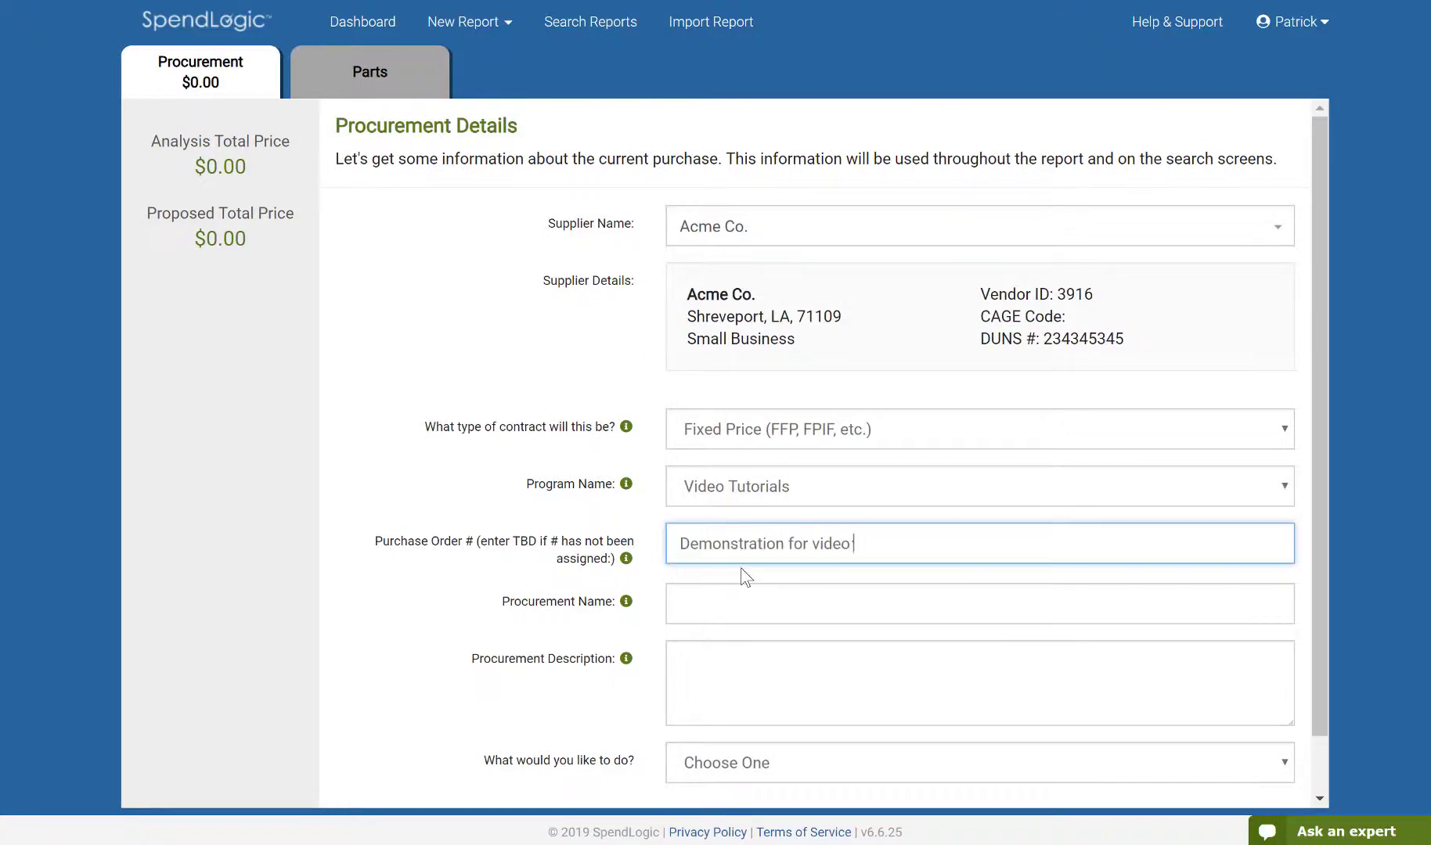
pyautogui.write(' tutorials')
pyautogui.press('Tab')
pyautogui.write('Demonstration for video tutorials')
pyautogui.press('Tab')
pyautogui.write('Test')
# Choose 'Write a competitive report' and continue to Part Definitions.
pyautogui.moveTo(1316, 653); pyautogui.dragTo(1314, 731)
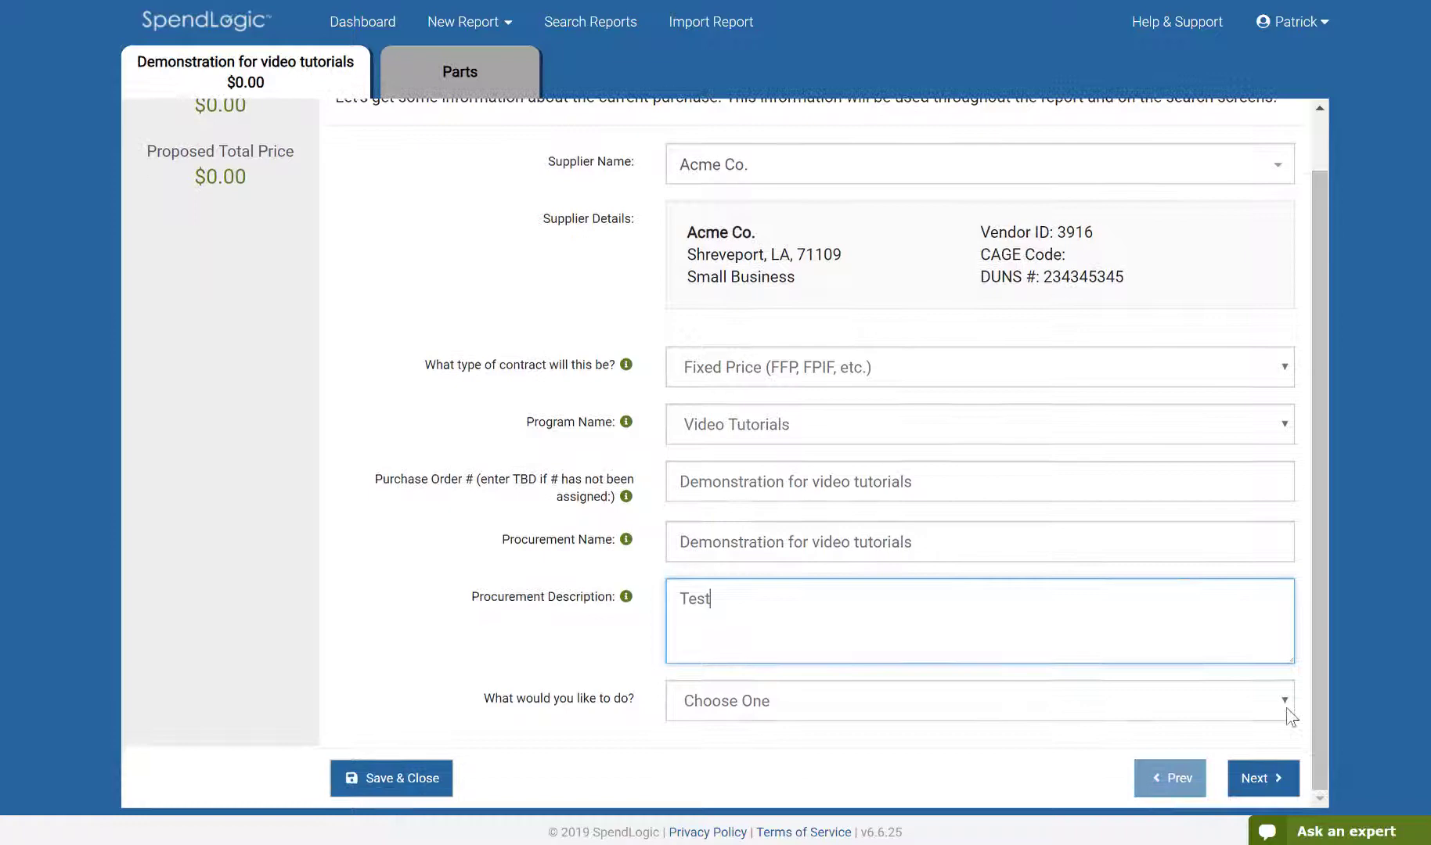
pyautogui.click(1285, 708)
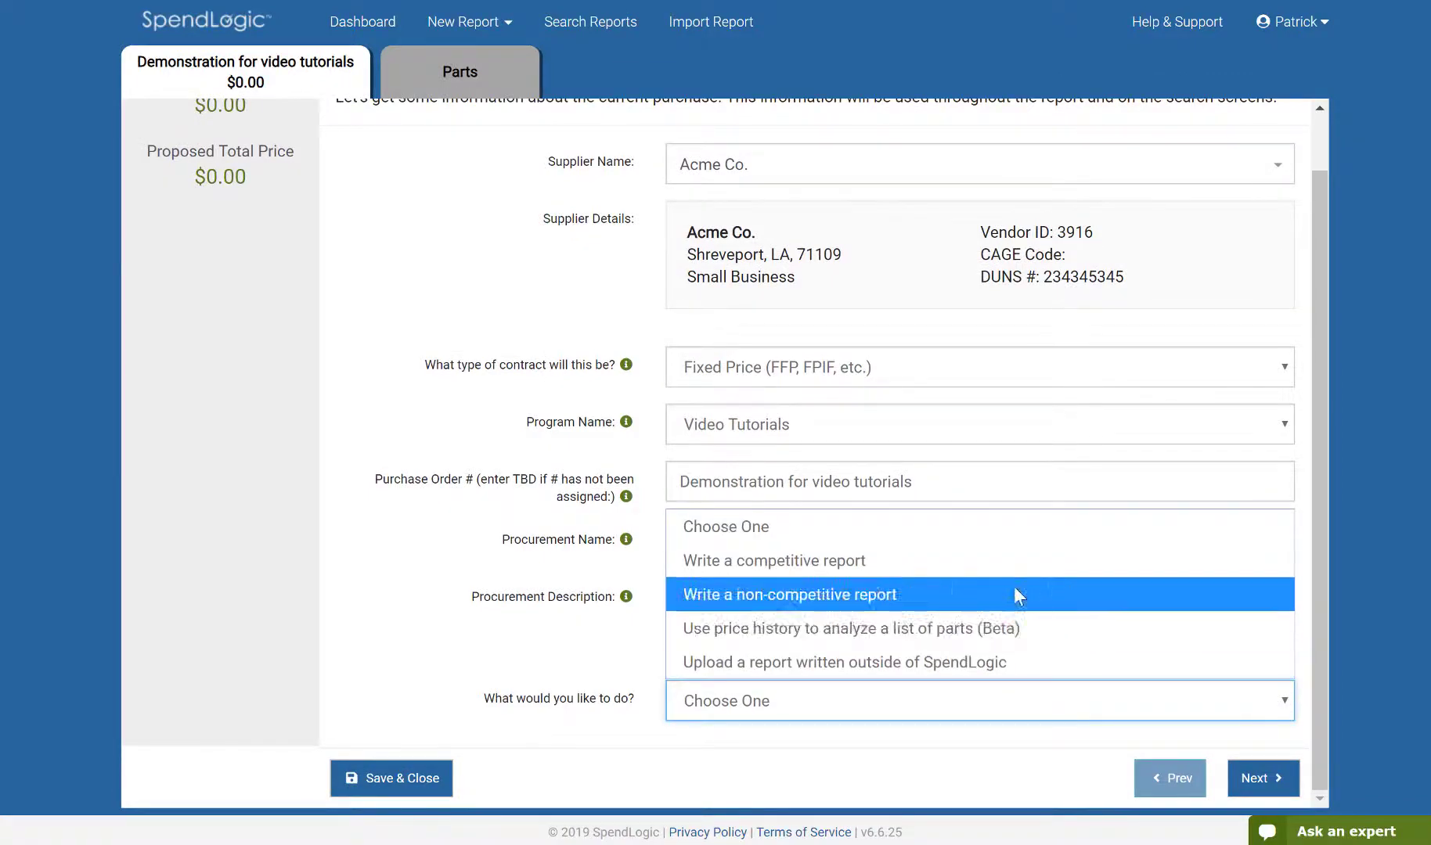
pyautogui.click(976, 573)
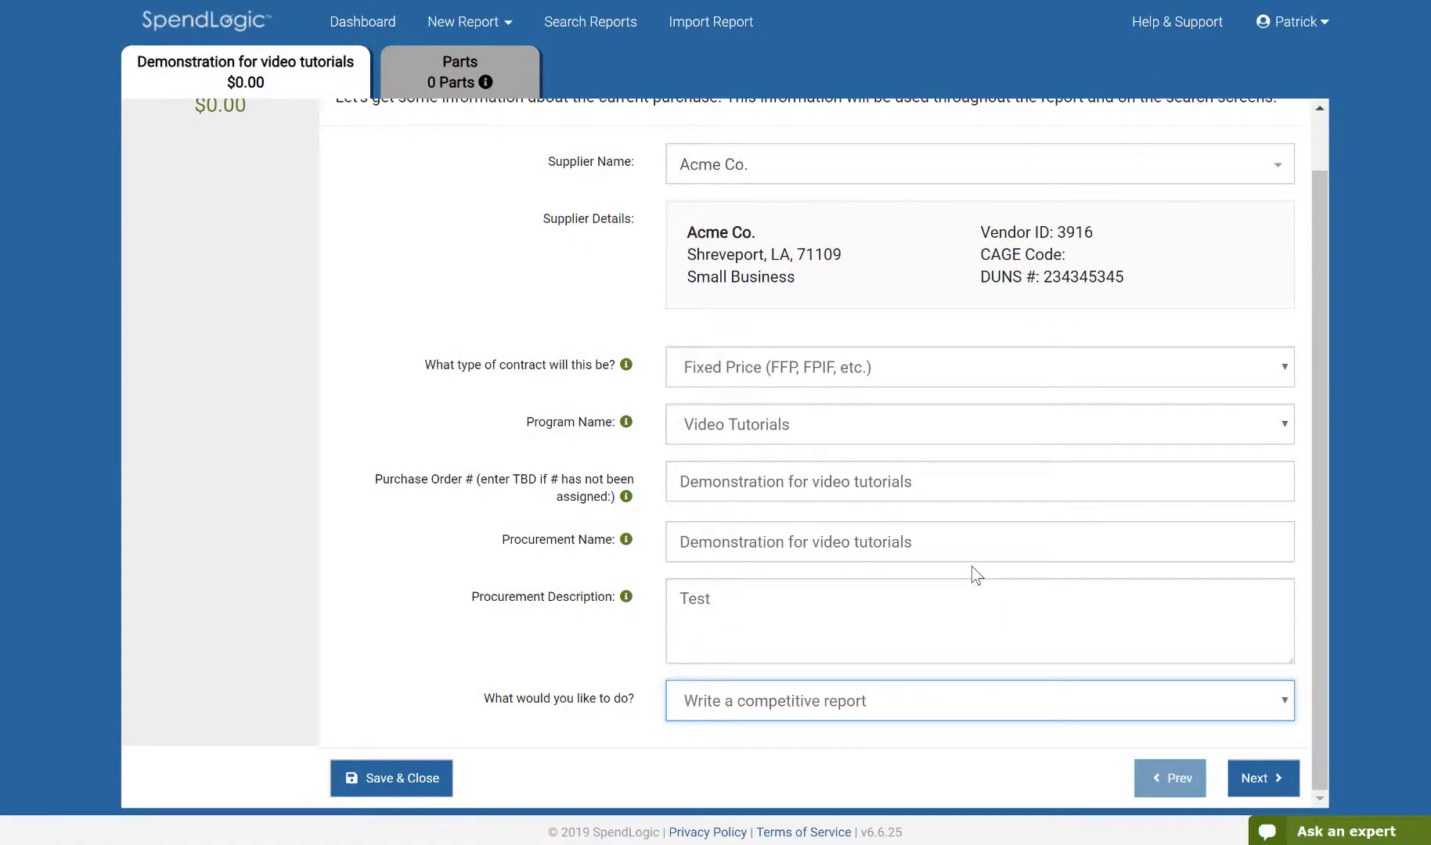
pyautogui.click(1256, 780)
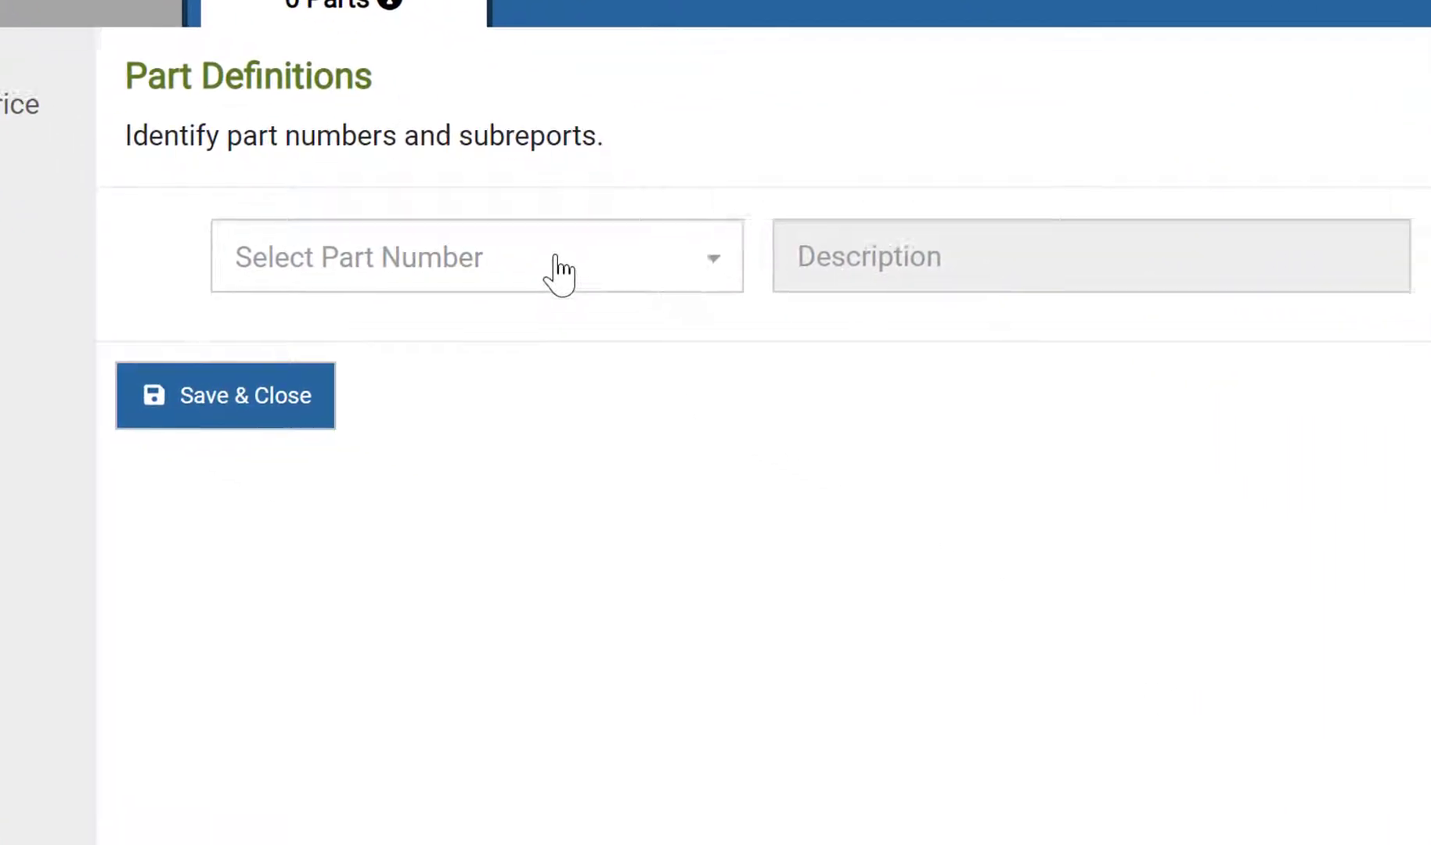
pyautogui.click(885, 423)
pyautogui.write('1')
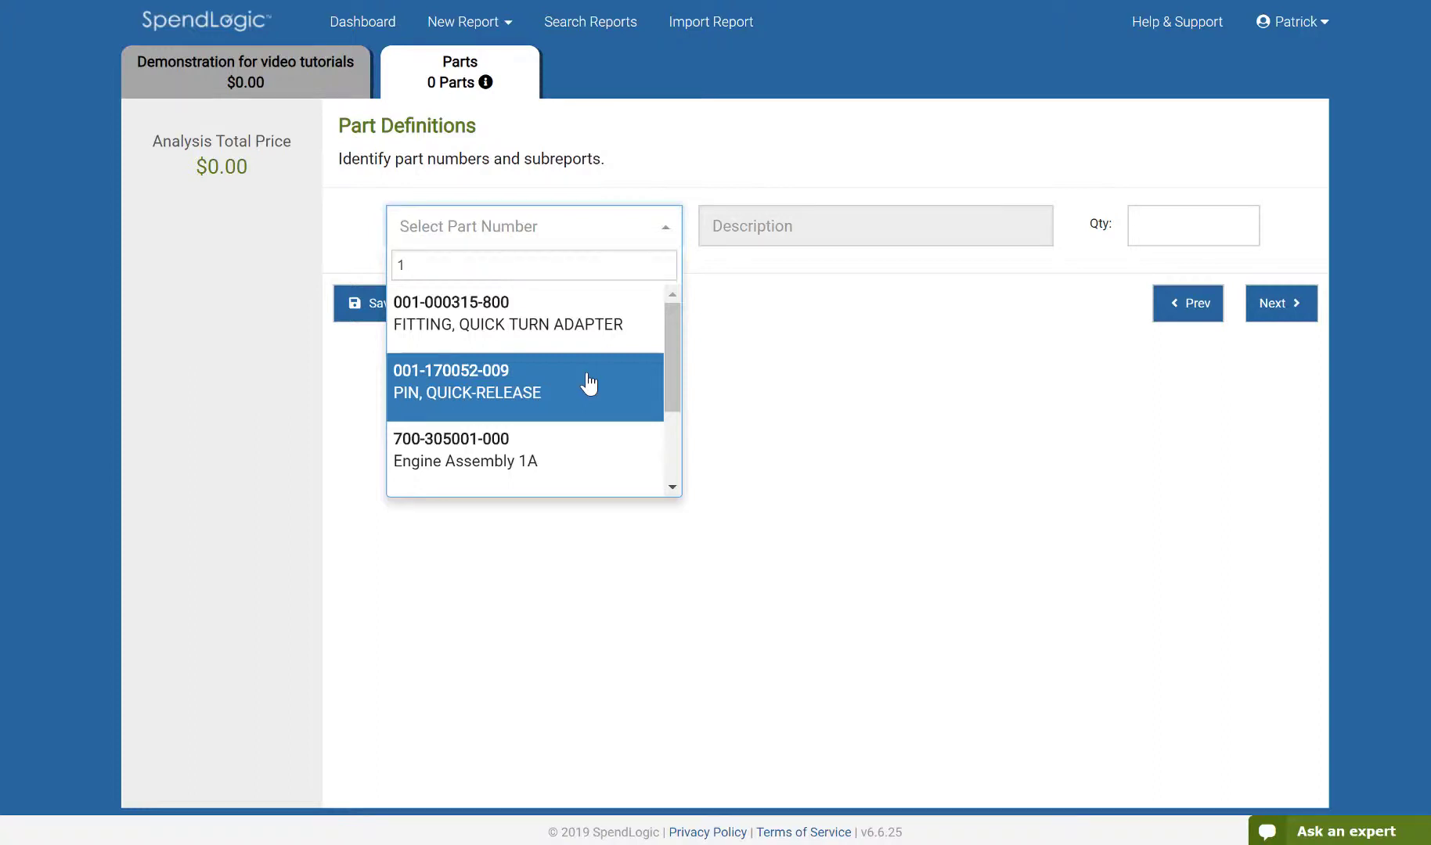
pyautogui.click(588, 384)
pyautogui.click(1188, 230)
pyautogui.write('25')
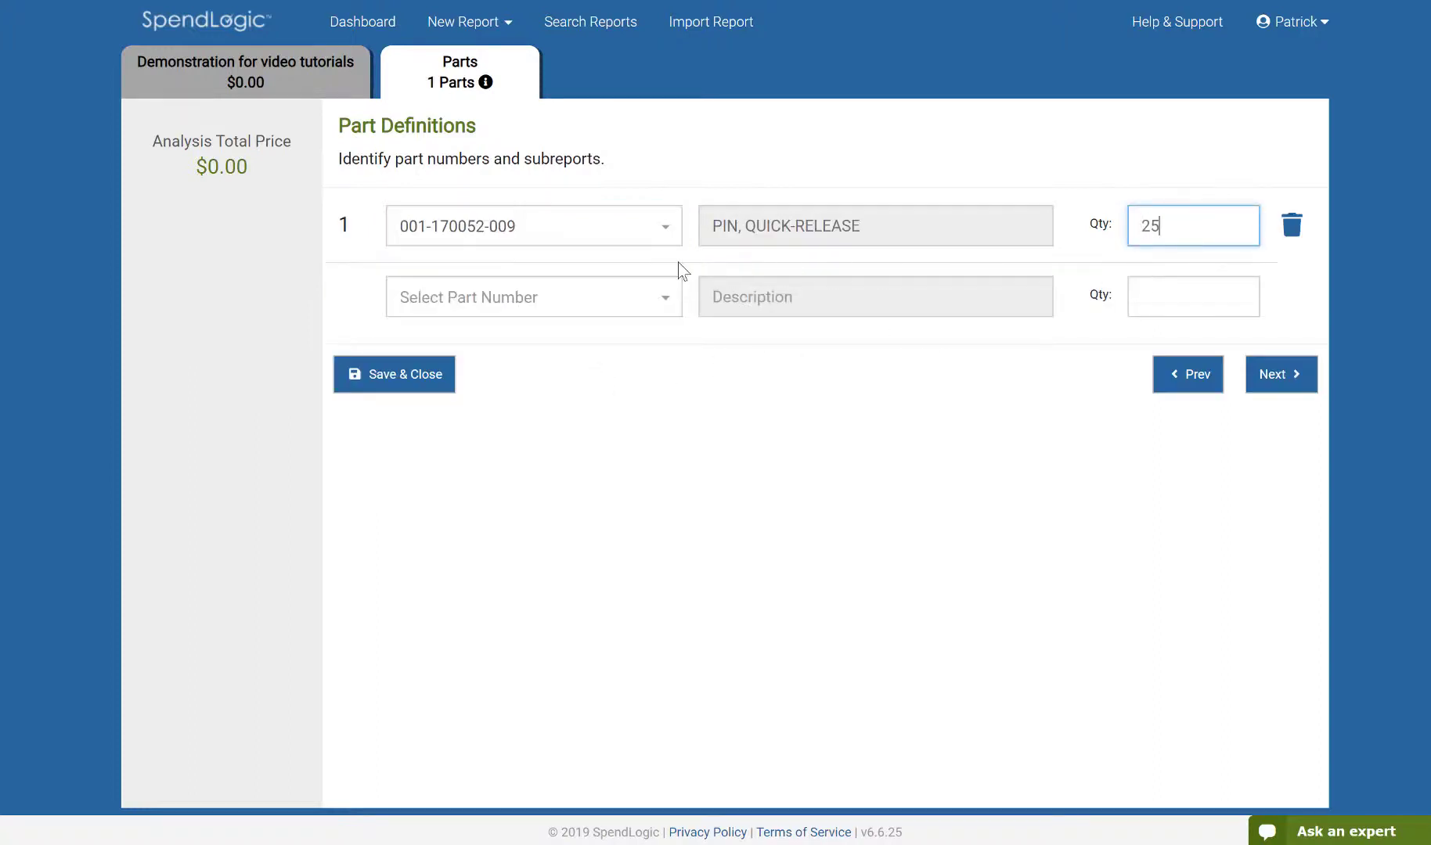
pyautogui.click(600, 298)
pyautogui.write('800')
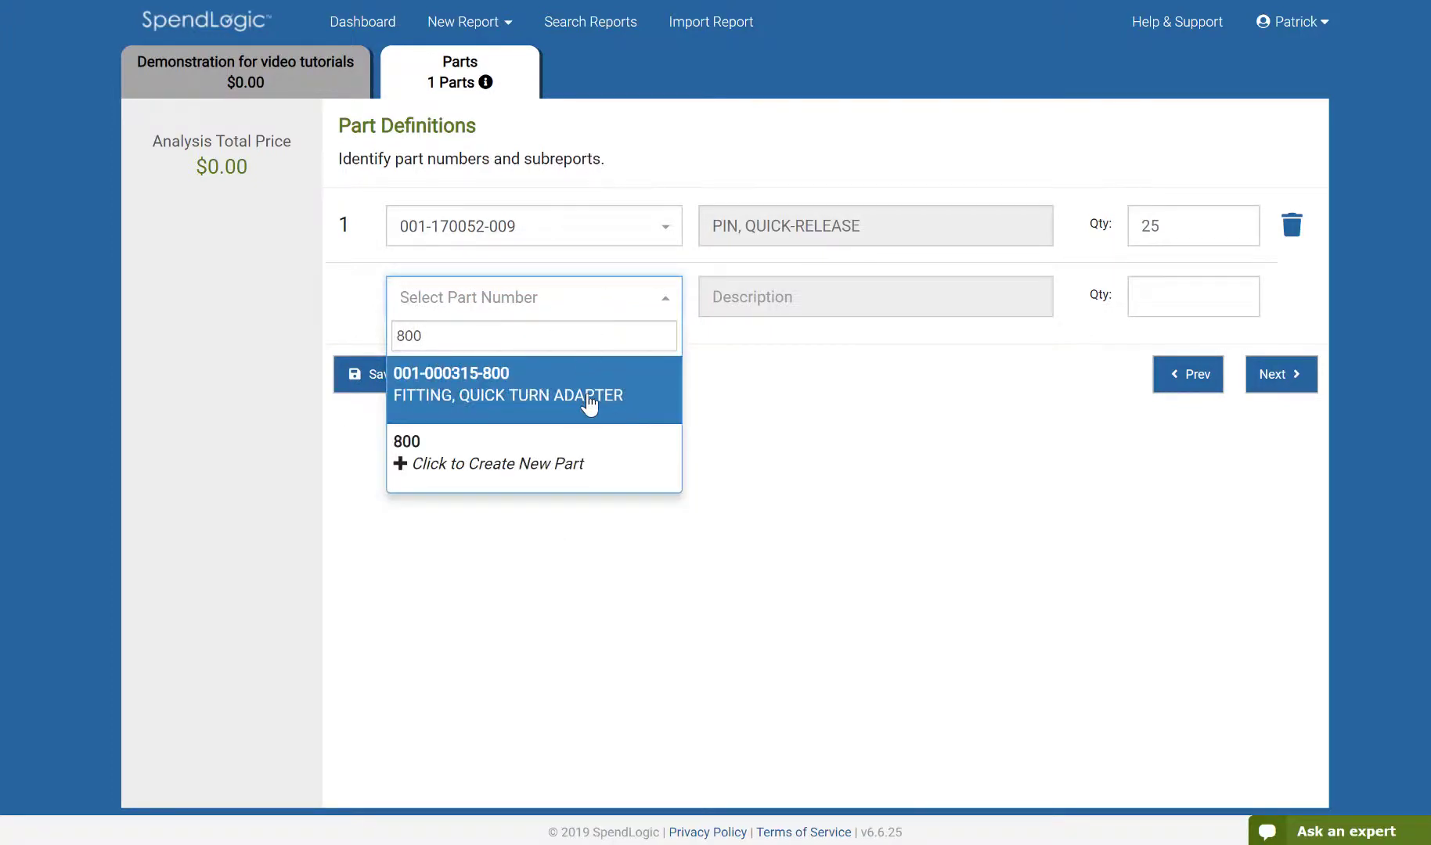
pyautogui.click(587, 395)
pyautogui.click(1195, 304)
# Give the adapter quantity 42, then keep RFQs sent and responses due on the same date.
pyautogui.write('42')
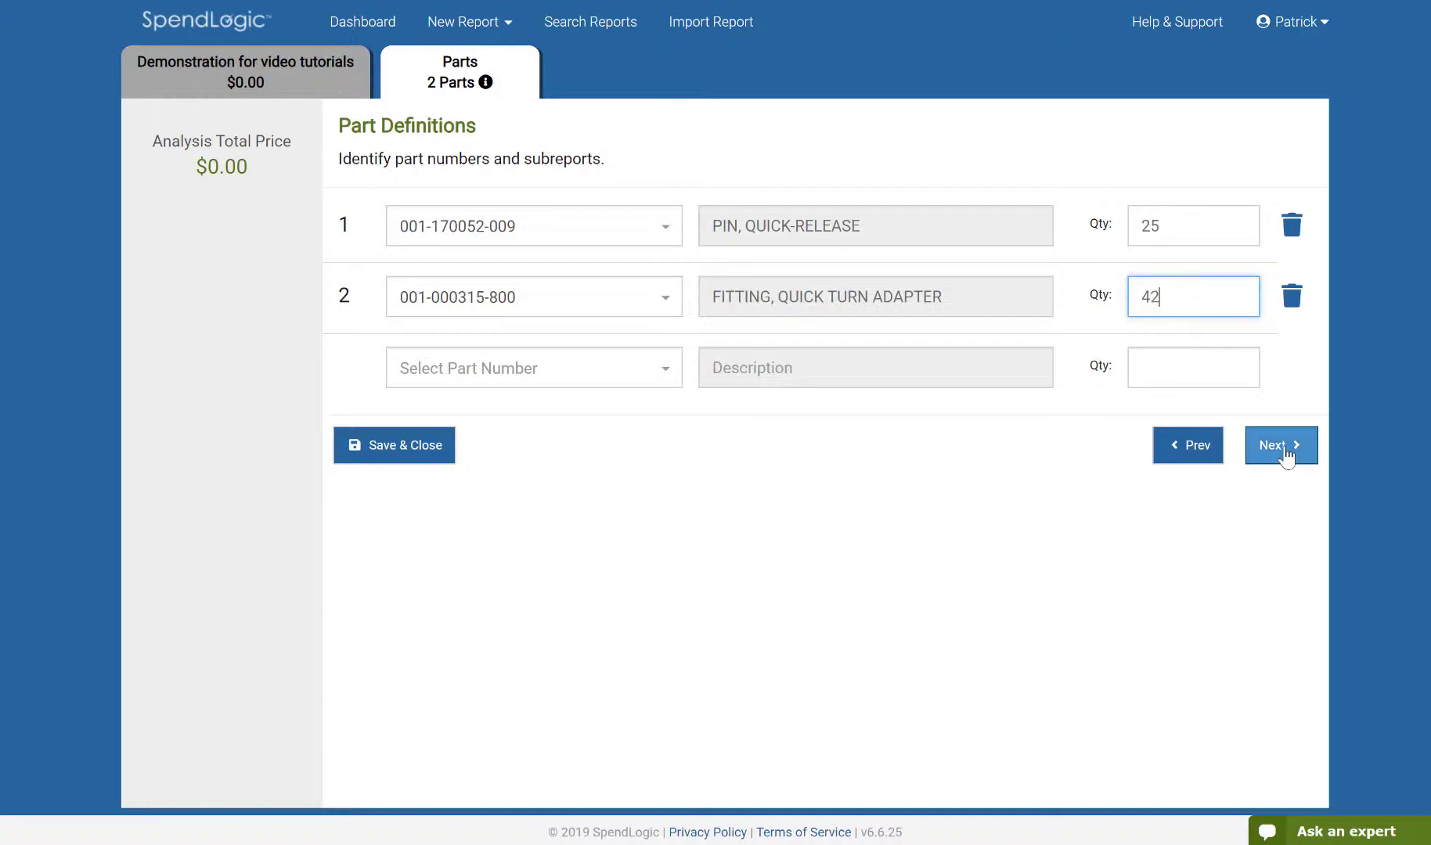
pyautogui.click(1284, 448)
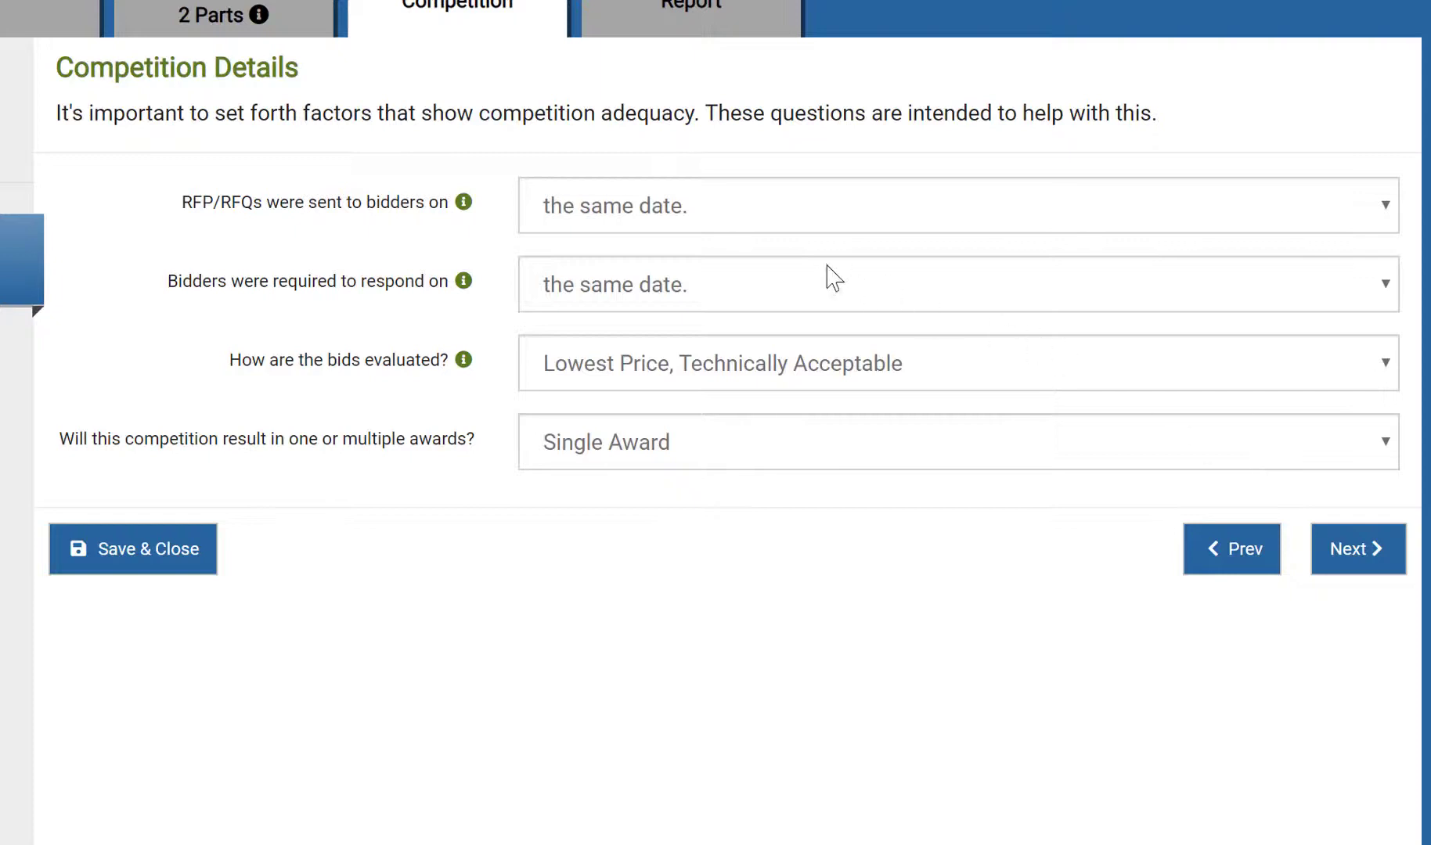
pyautogui.click(740, 223)
pyautogui.click(742, 225)
pyautogui.click(759, 294)
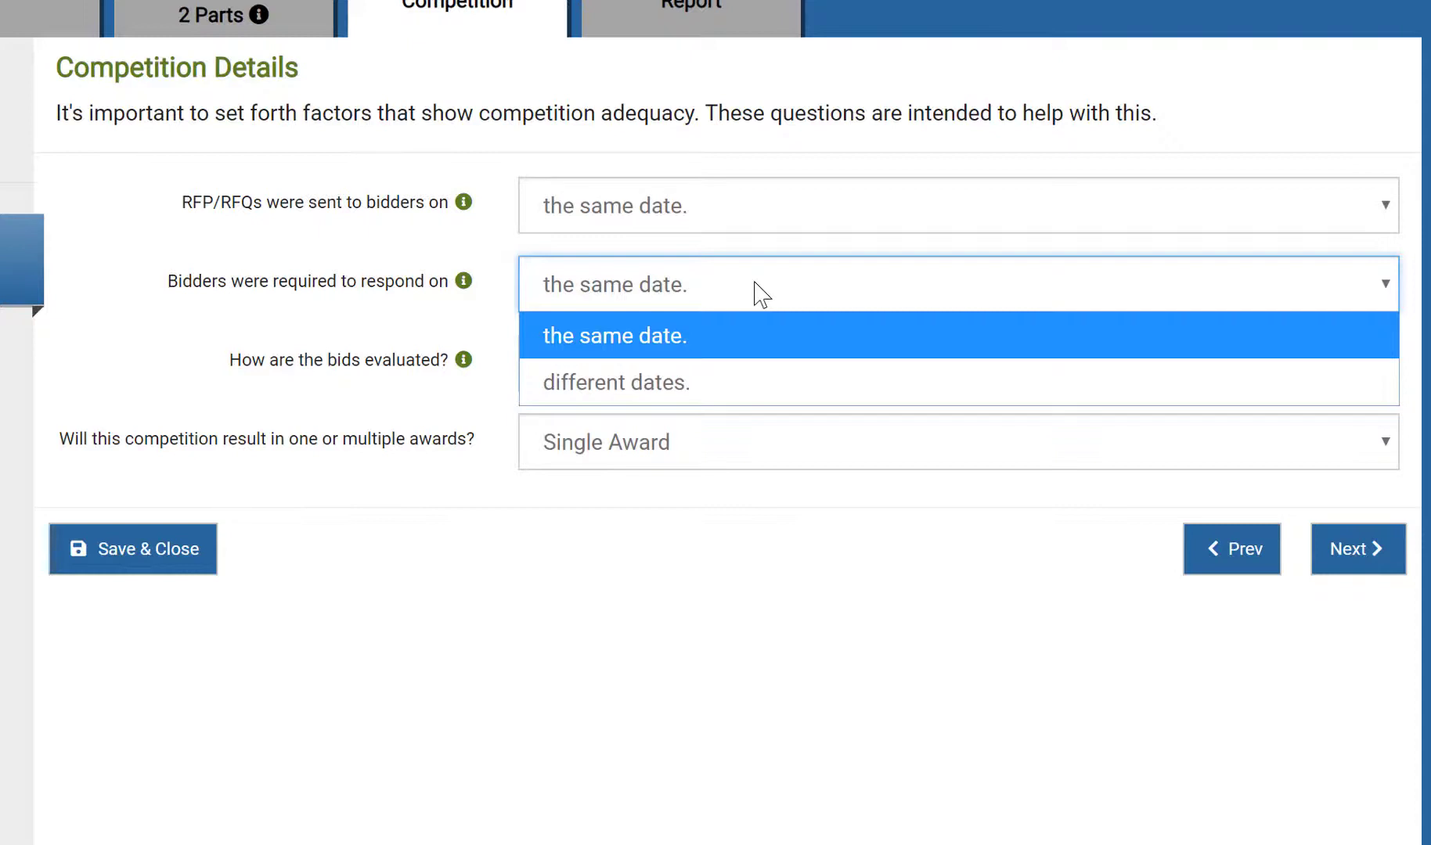
pyautogui.click(755, 293)
# Keep Lowest Price Technically Acceptable evaluation and a Single Award.
pyautogui.click(766, 361)
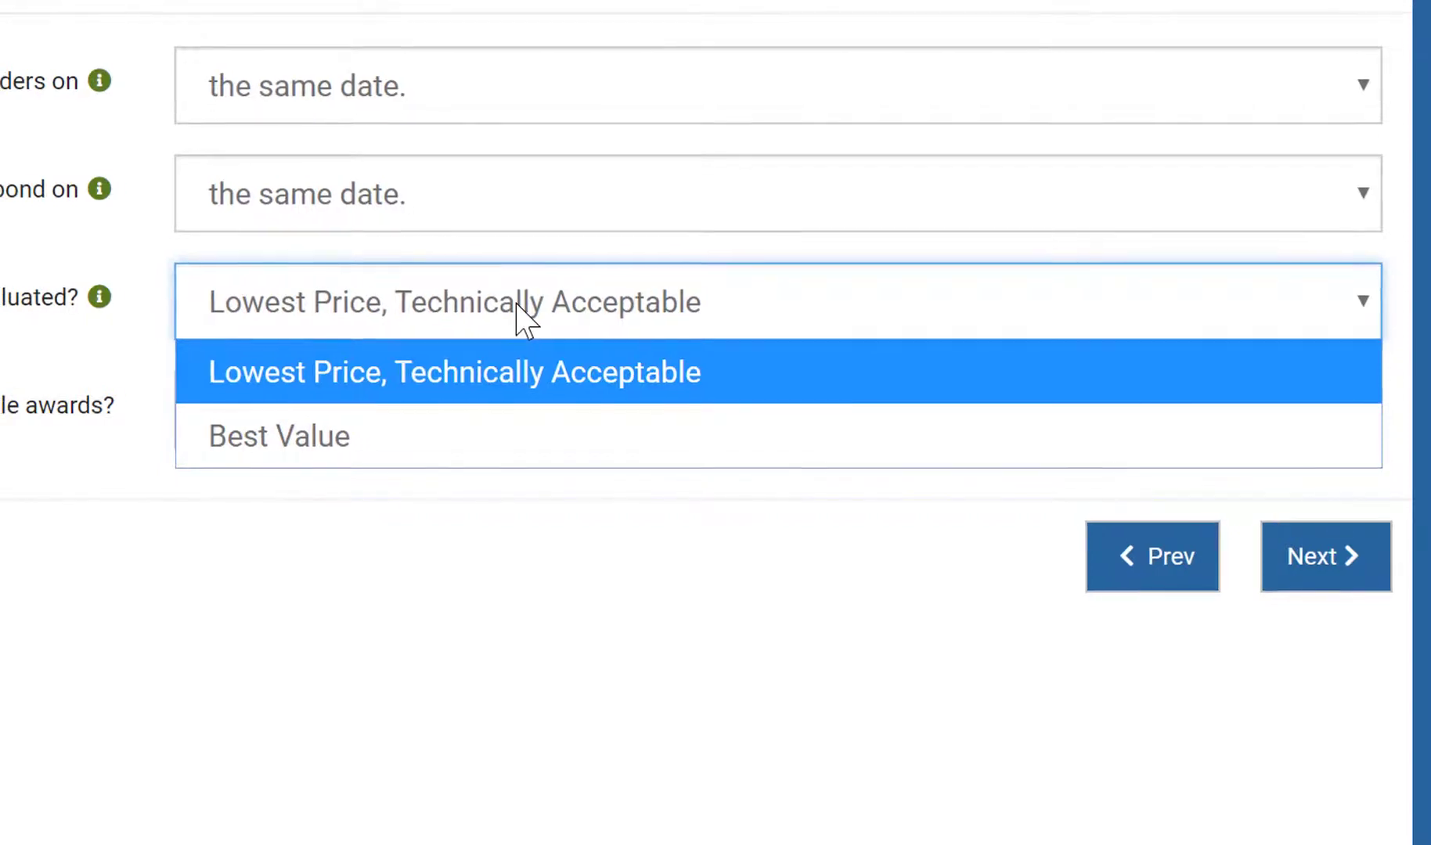
pyautogui.click(523, 313)
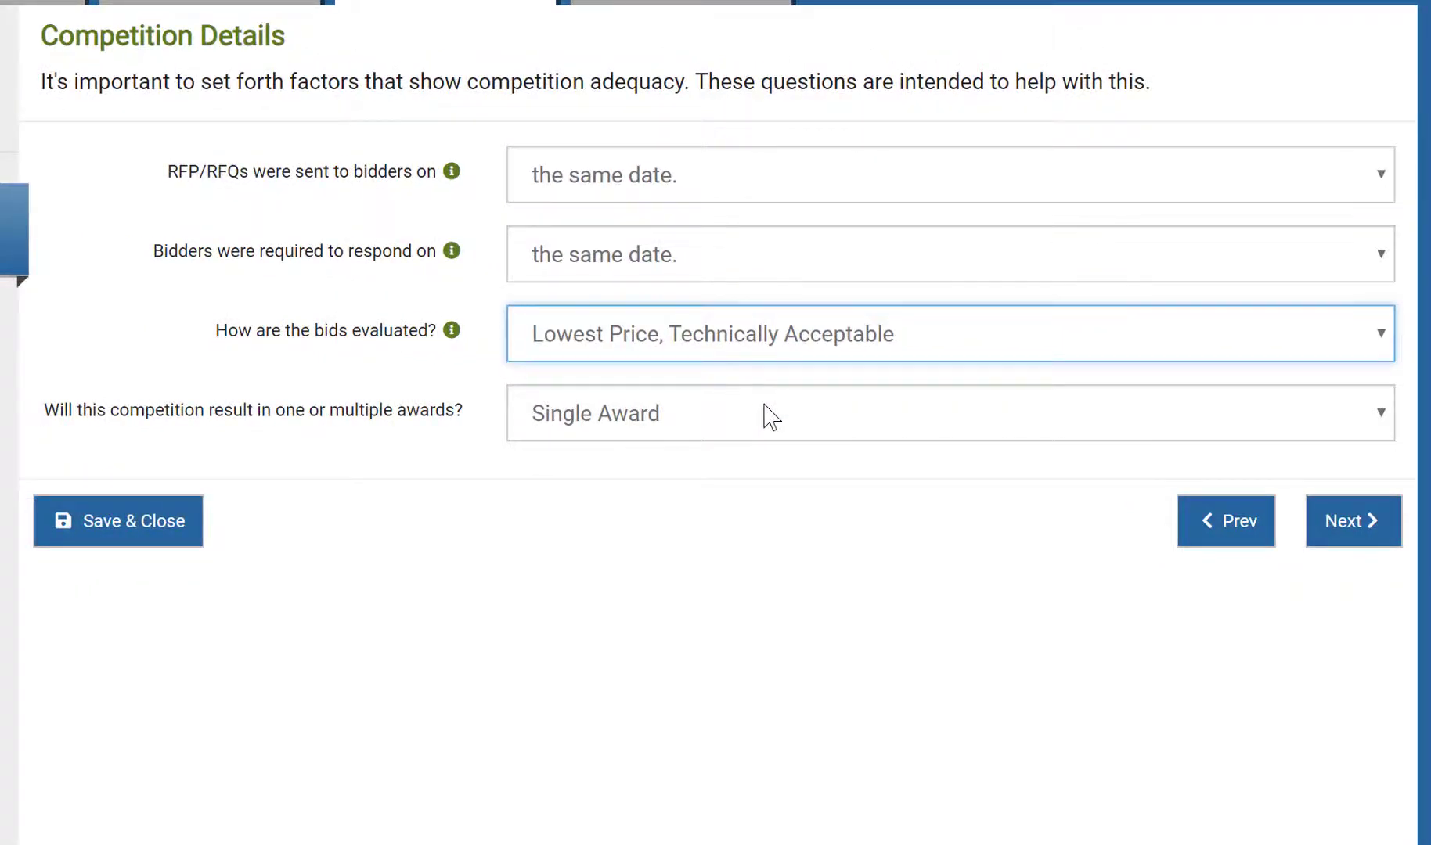
pyautogui.click(764, 405)
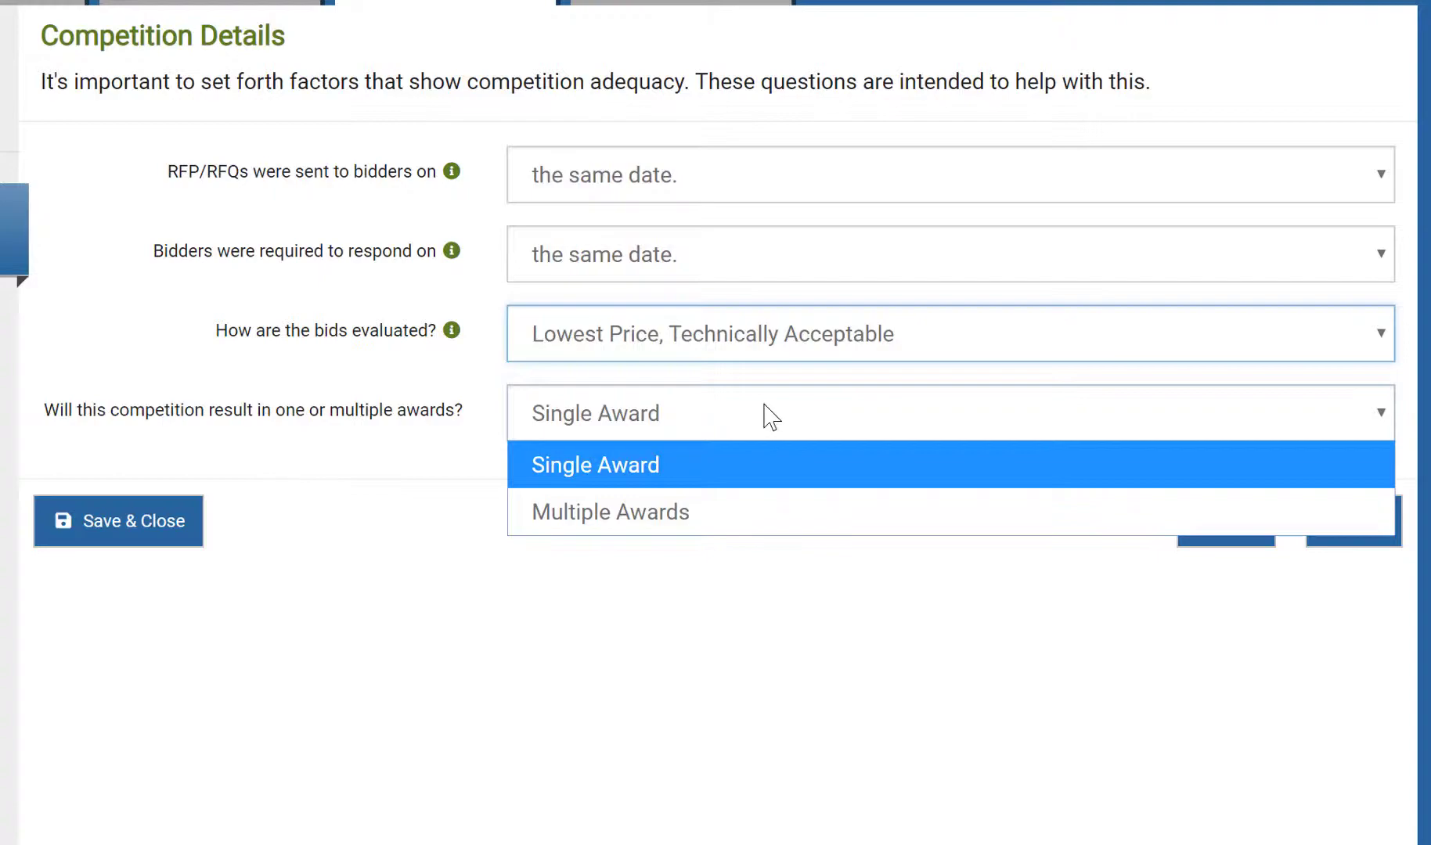
pyautogui.click(782, 413)
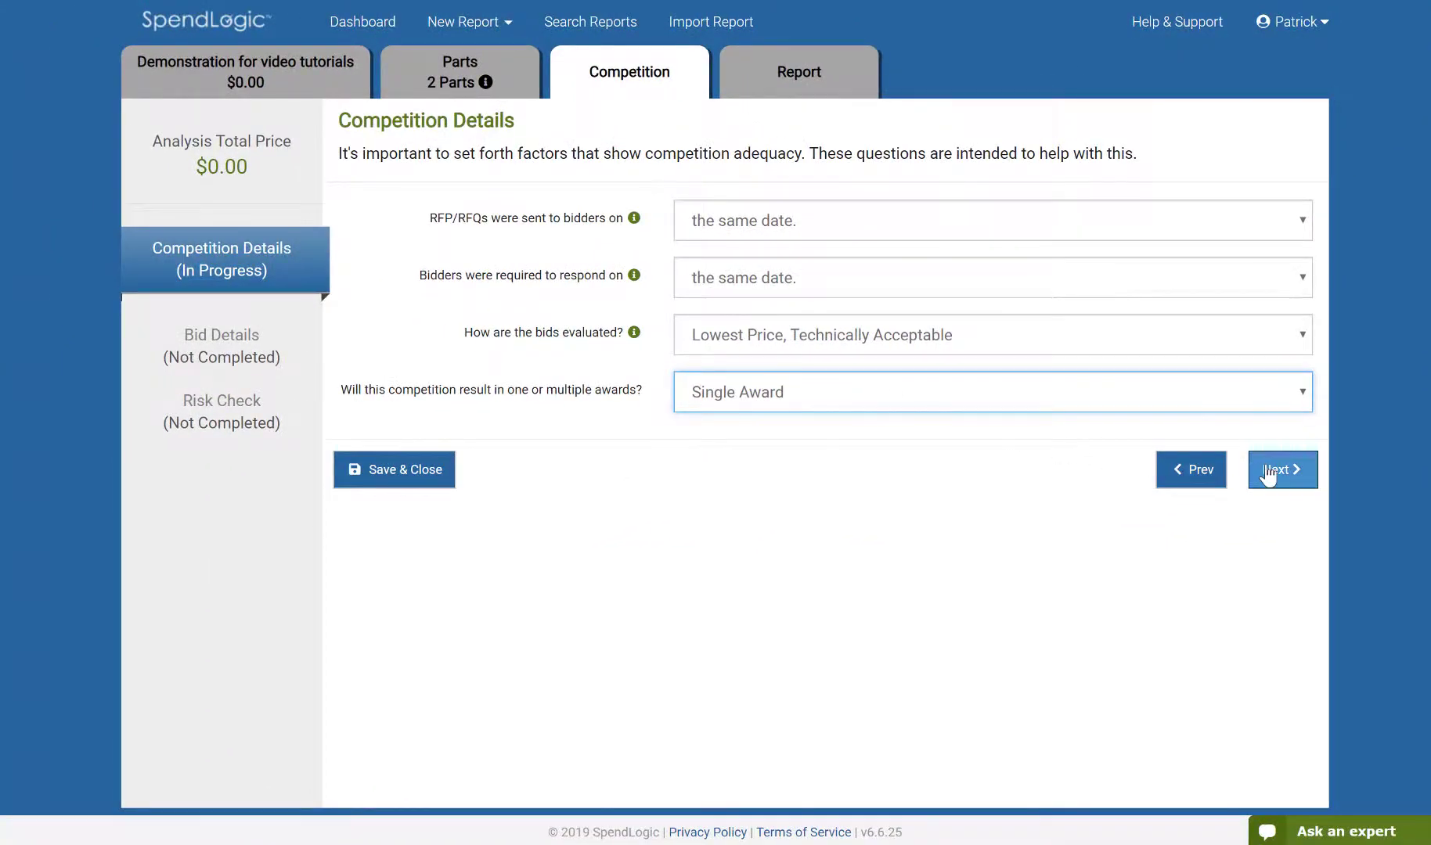
# Add bidder 'Acme, Co.' as a Small Business bid and proceed to its bid amounts.
pyautogui.click(1281, 469)
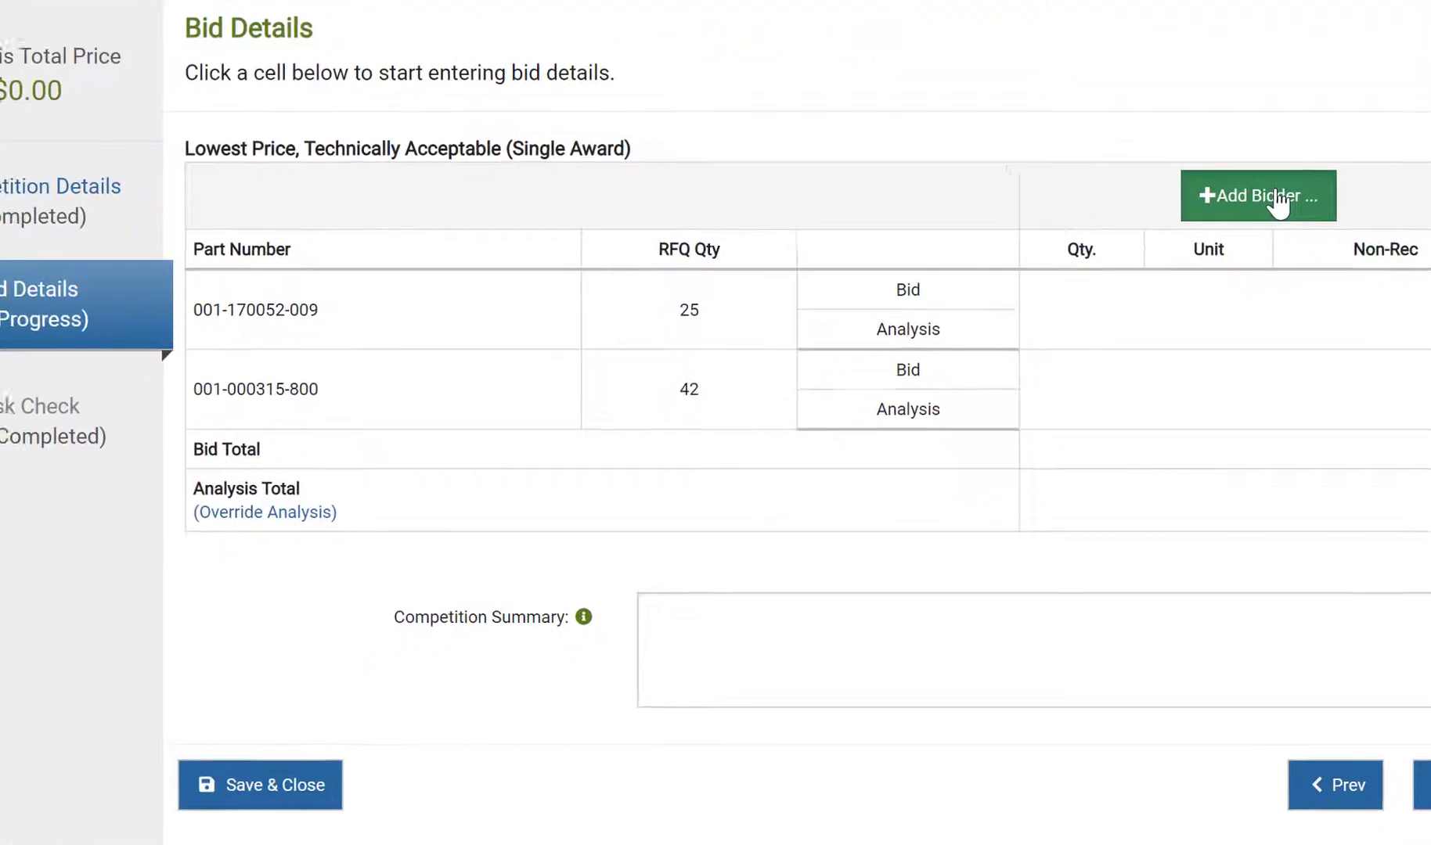
pyautogui.click(1170, 297)
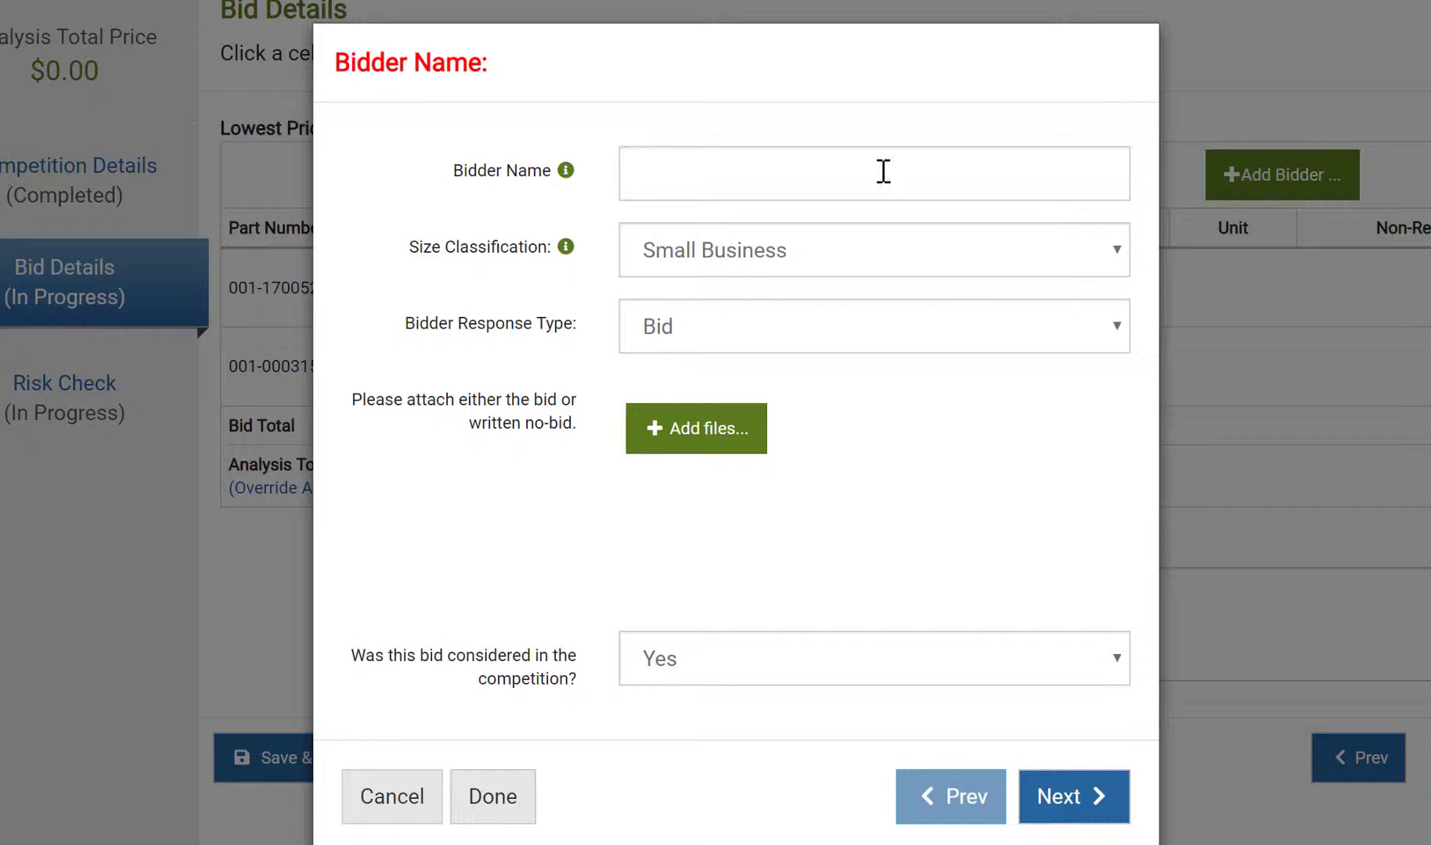
pyautogui.click(884, 171)
pyautogui.write('Acme, Co.')
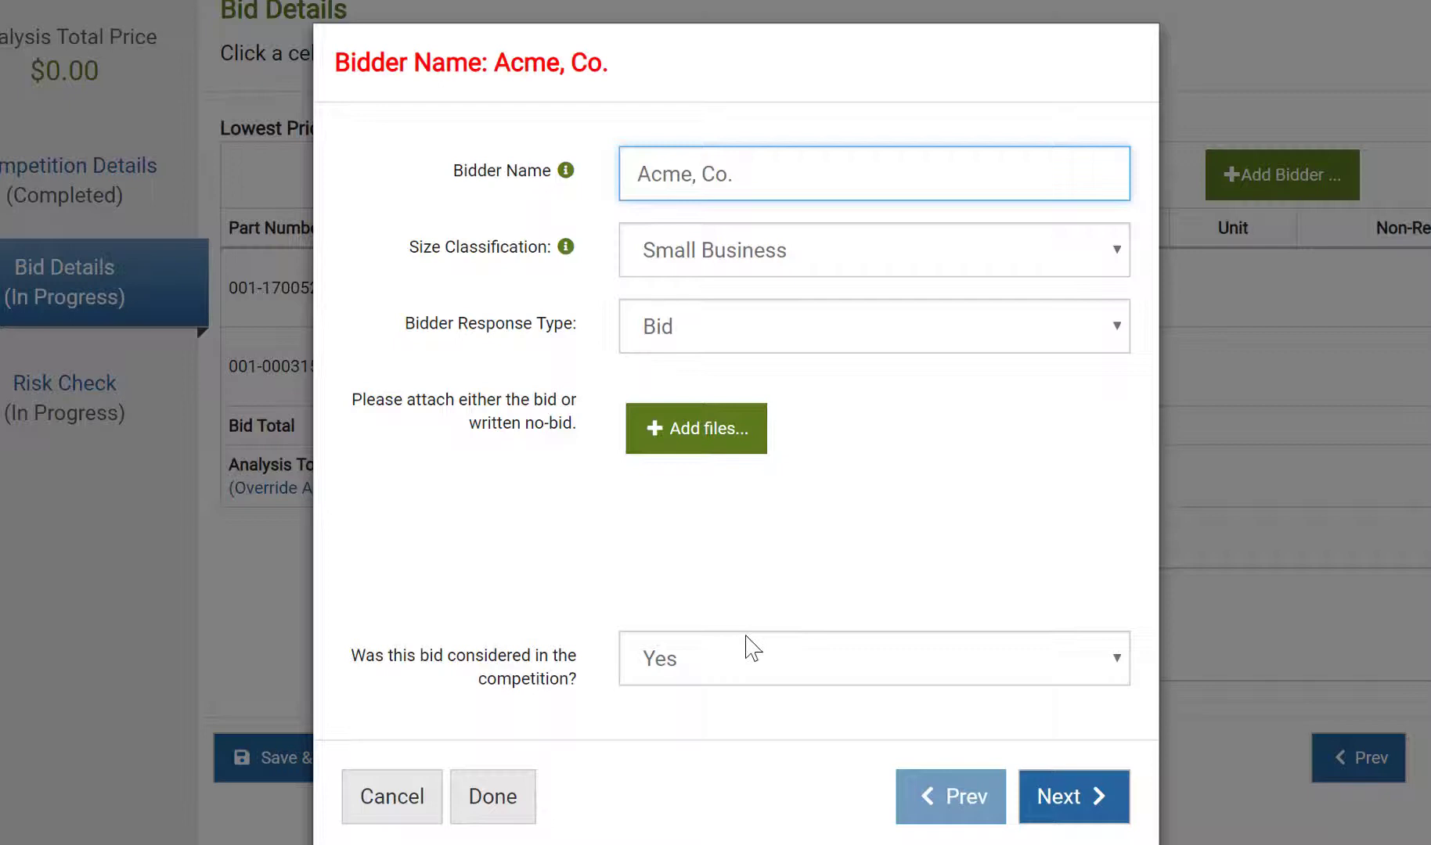
pyautogui.click(1070, 814)
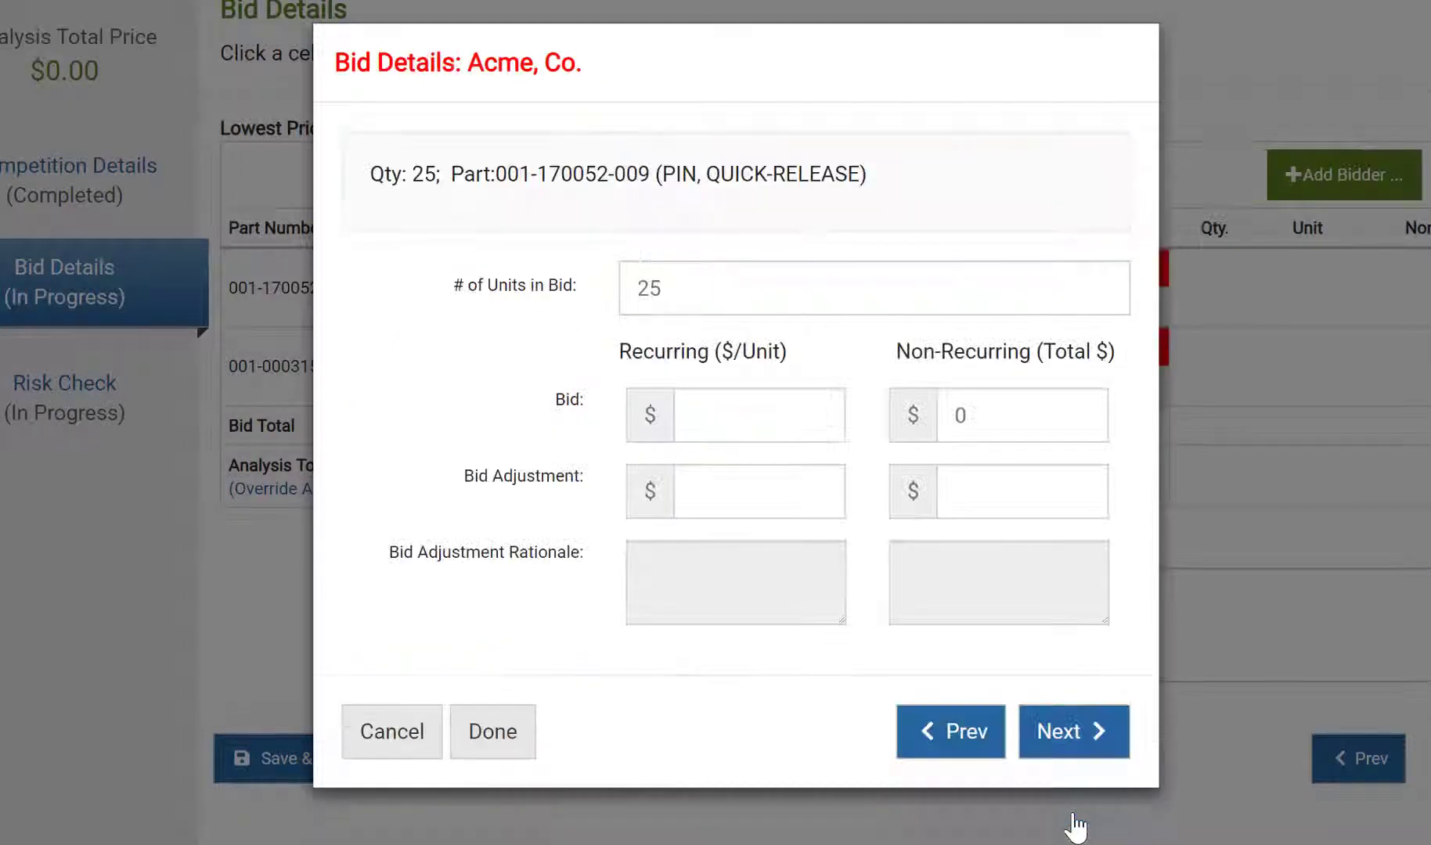
# Enter Acme, Co.'s $460 pin bid with a $25 adjustment for the uncosted case.
pyautogui.click(753, 427)
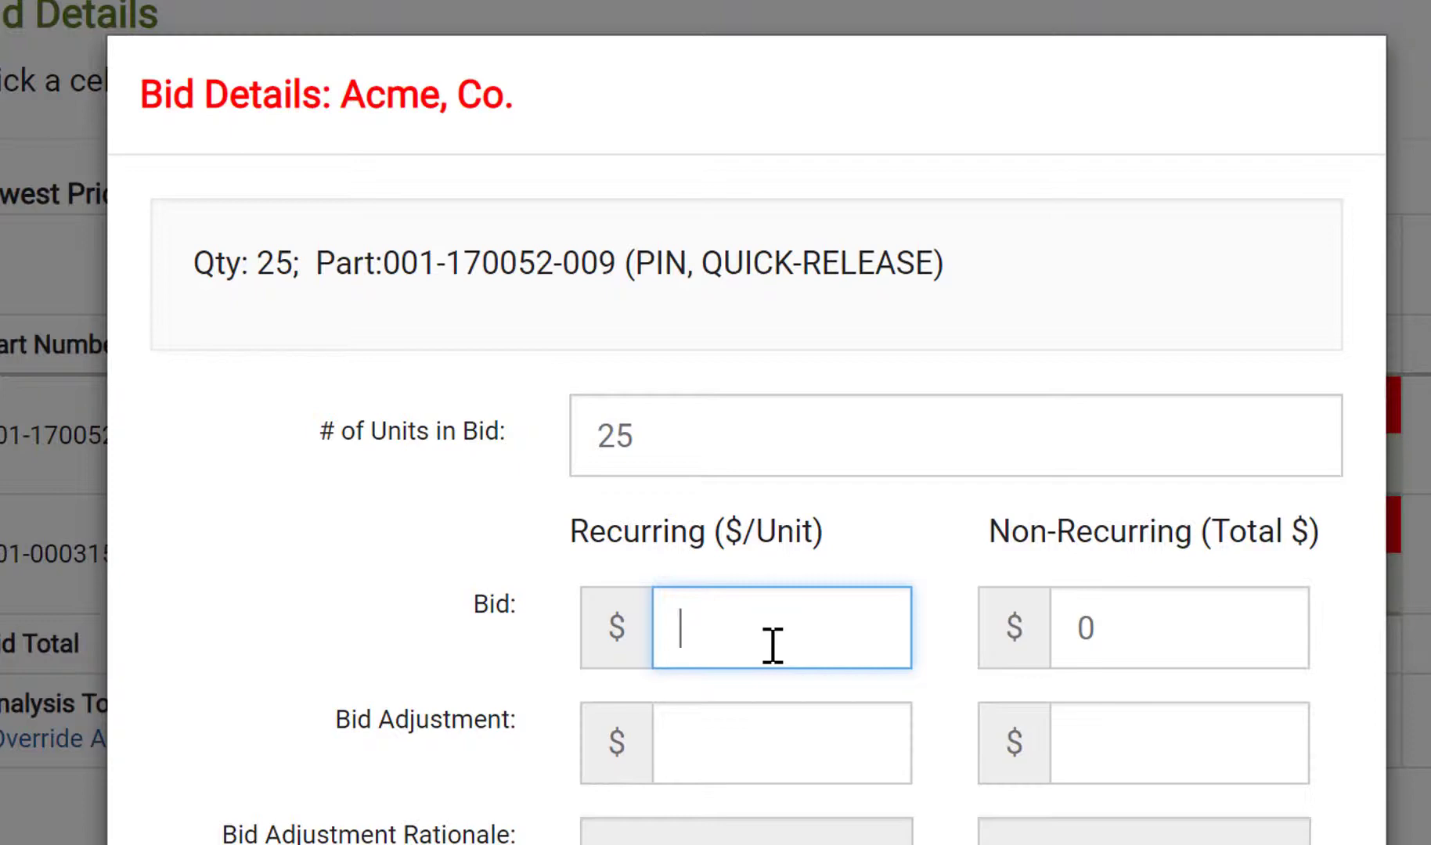
pyautogui.write('460')
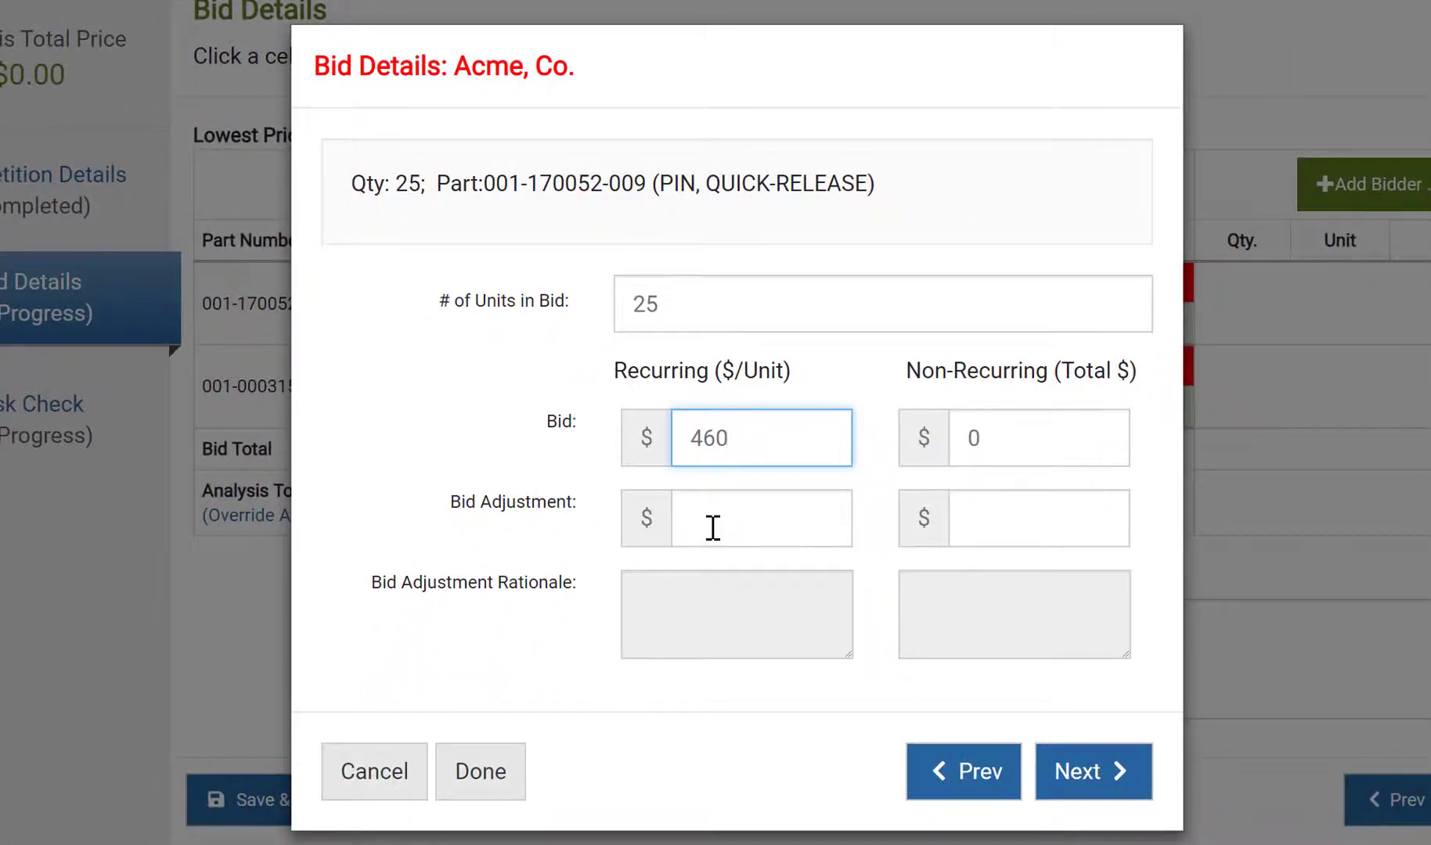
pyautogui.click(713, 528)
pyautogui.write('25')
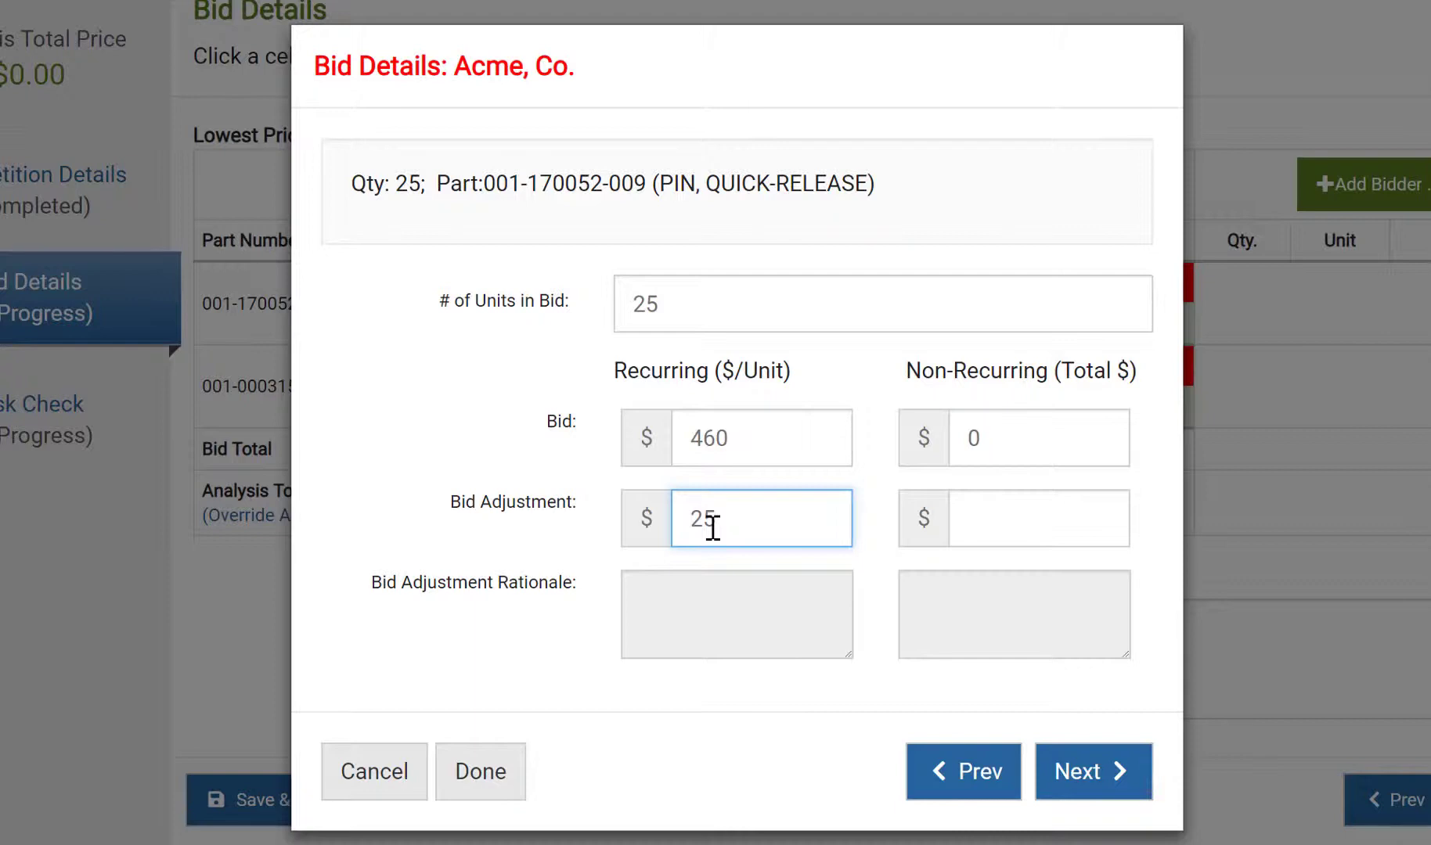
pyautogui.press('Tab')
pyautogui.click(691, 611)
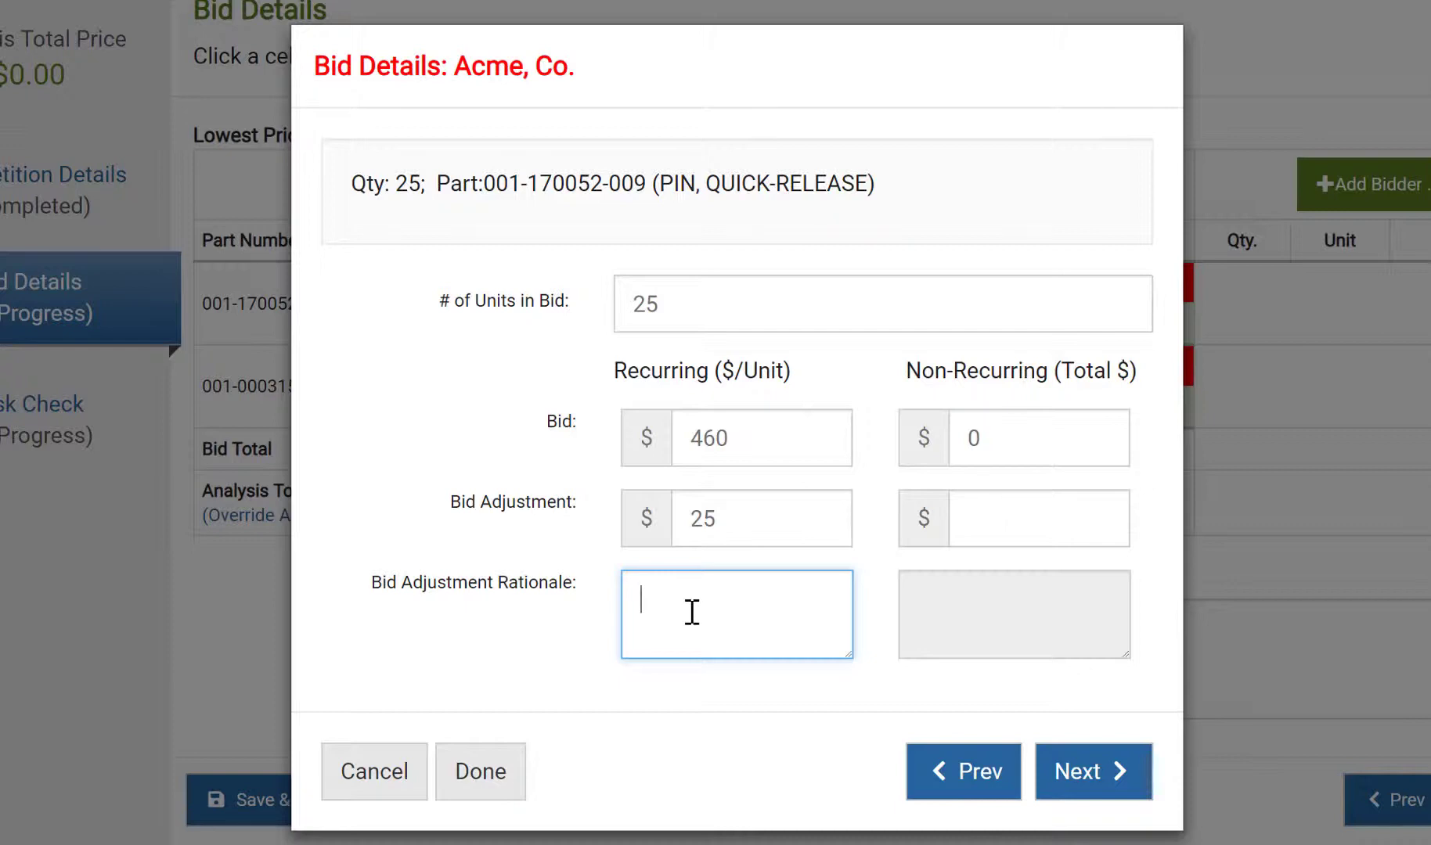
pyautogui.write('This bidder did not include t')
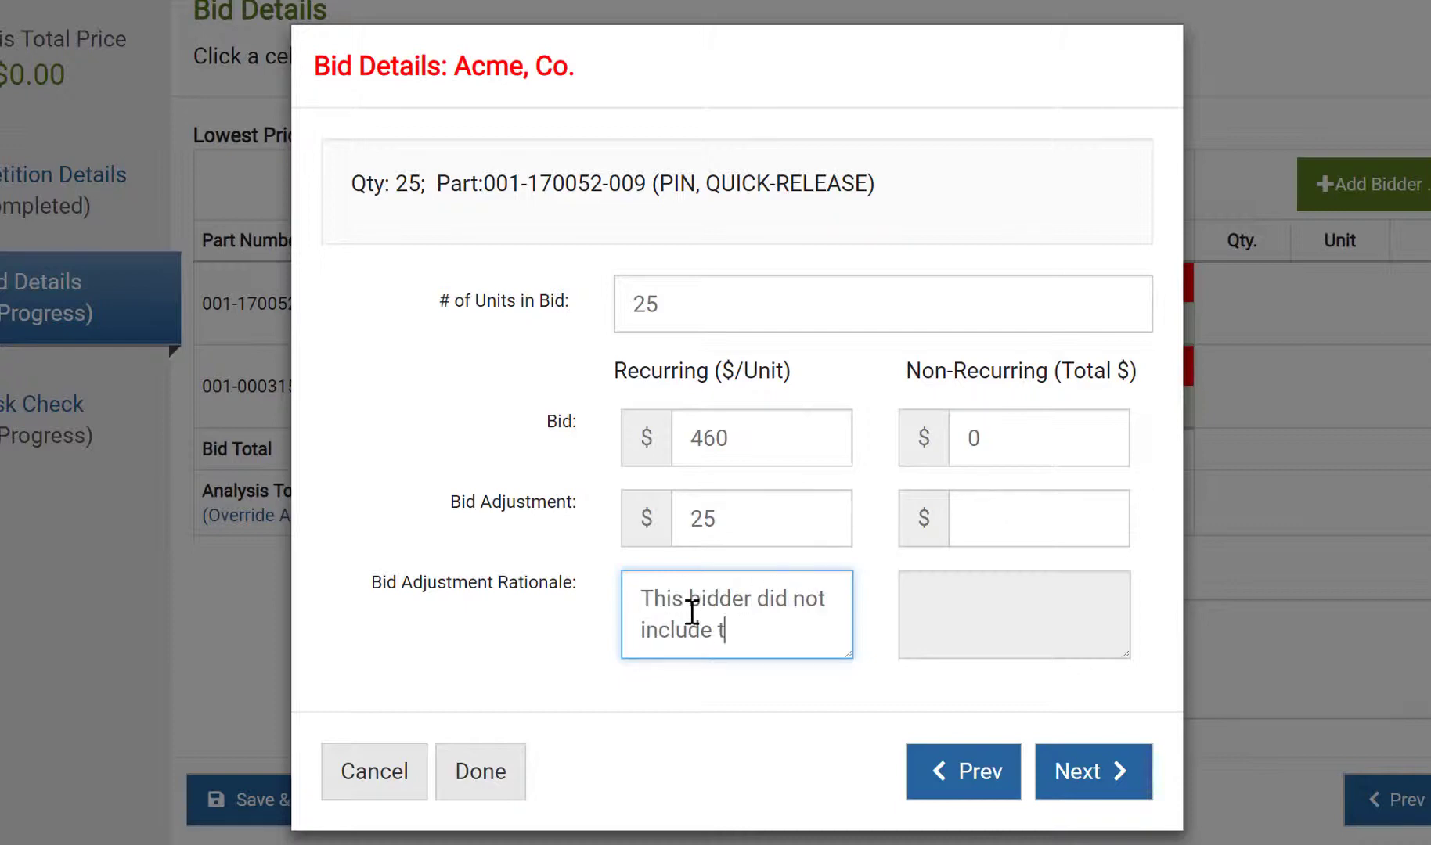
pyautogui.write('he cost of the ca')
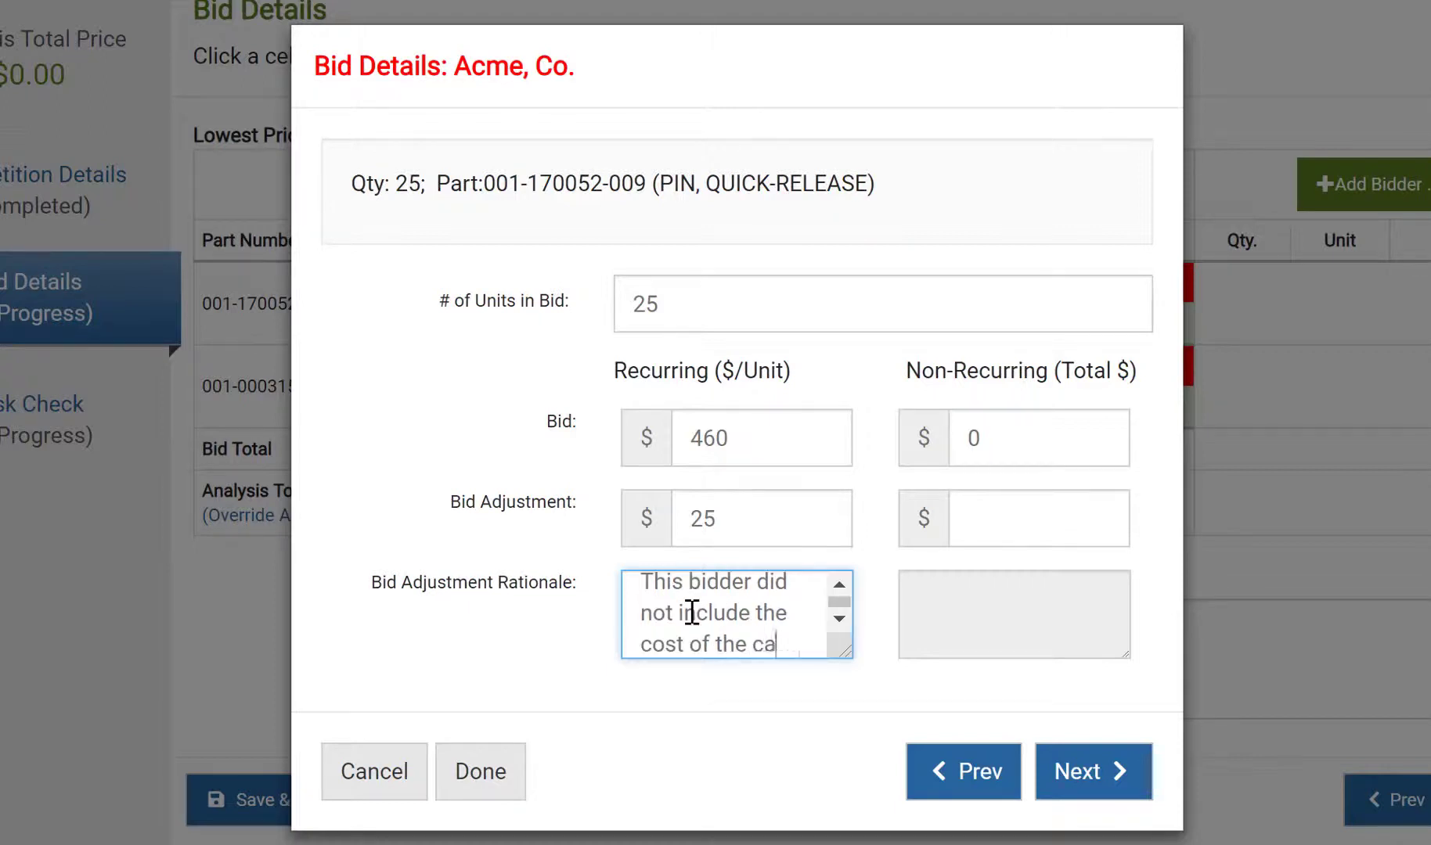
pyautogui.write('se, which is an additional $25.')
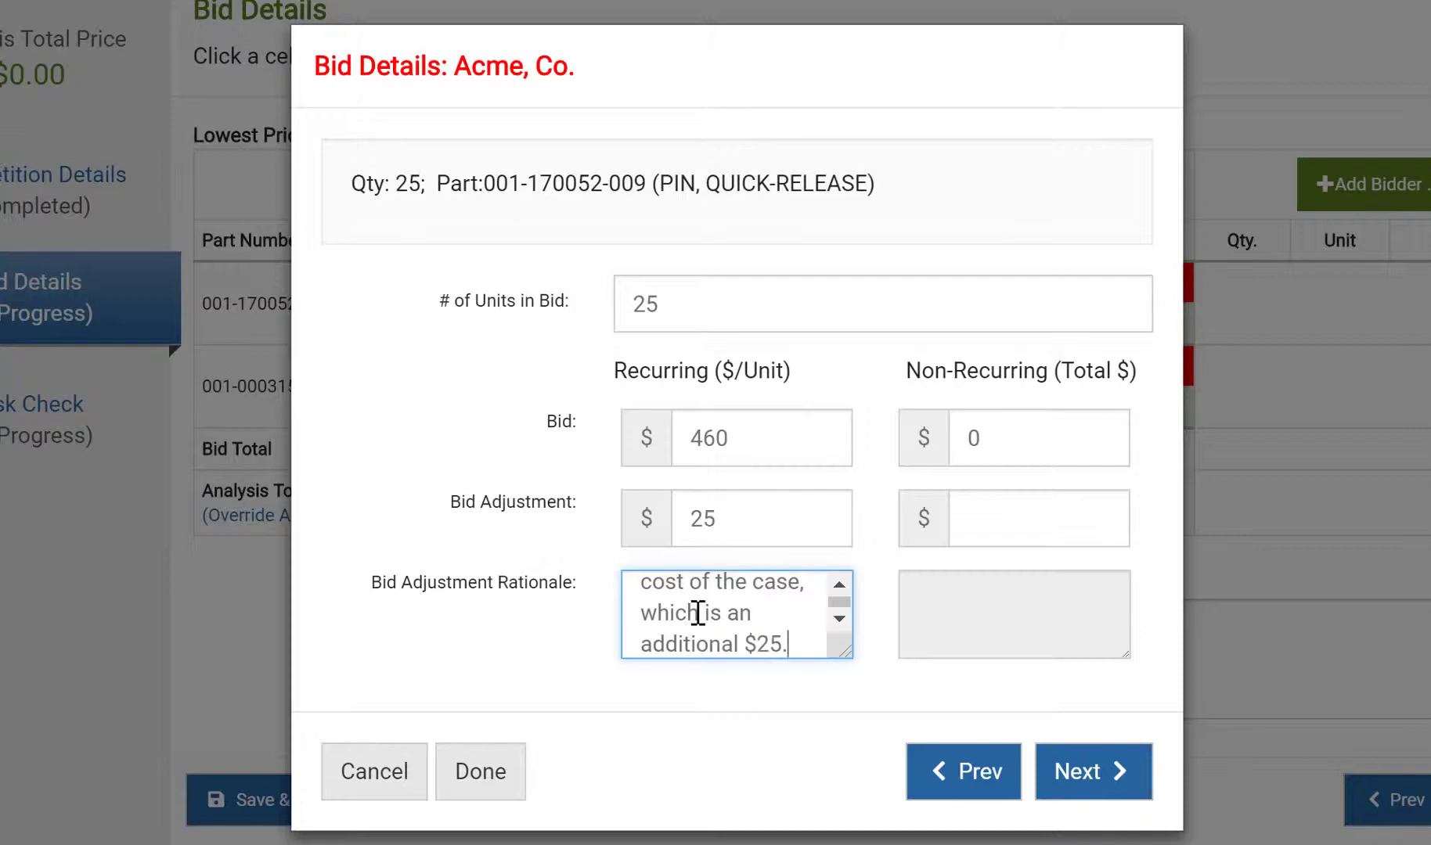
pyautogui.click(1090, 771)
pyautogui.click(770, 449)
# Record Acme, Co.'s $55 unit bid for the adapter fitting and save its bids.
pyautogui.write('55')
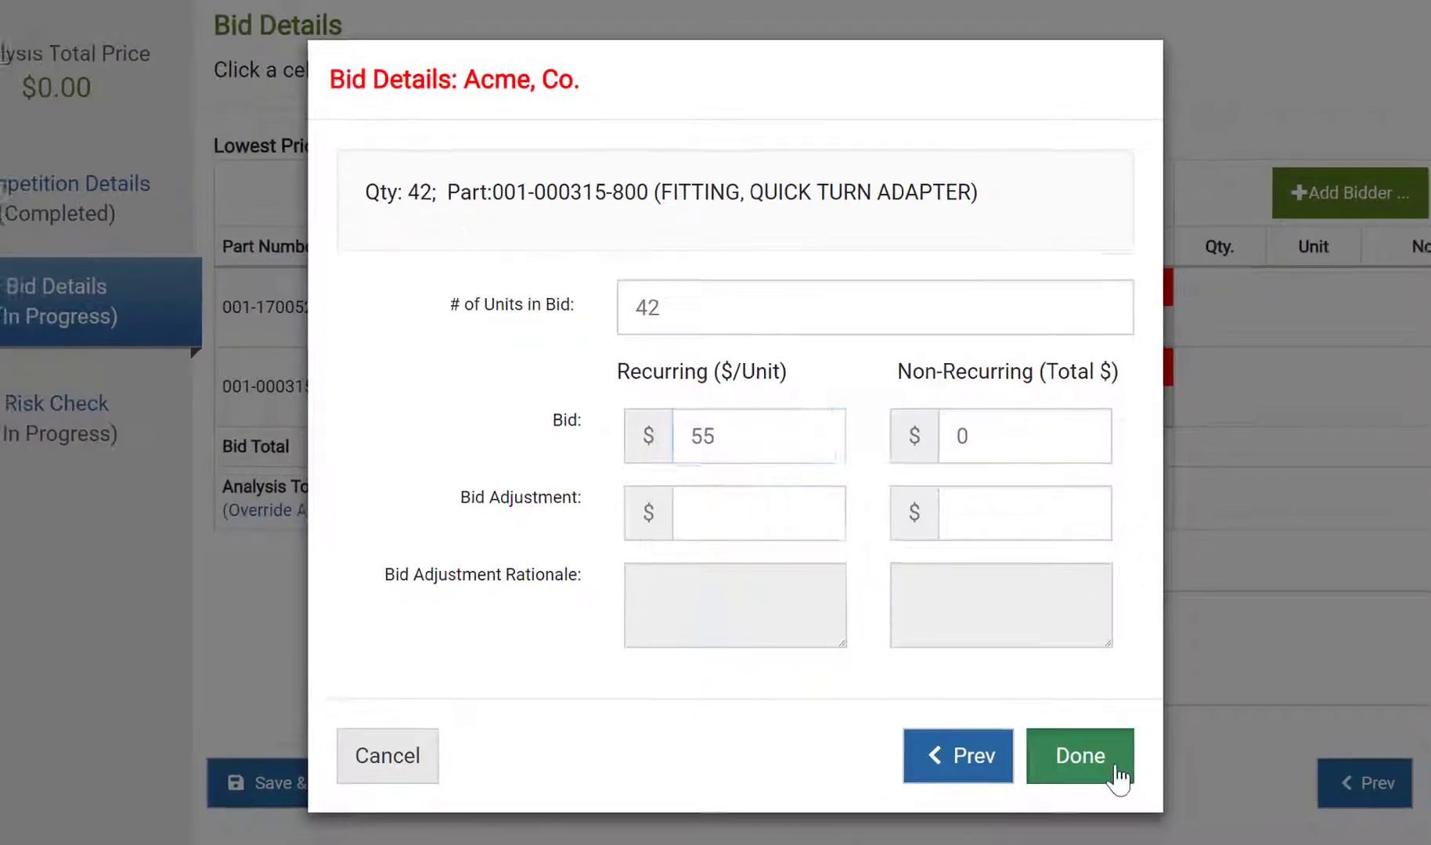
pyautogui.click(1119, 777)
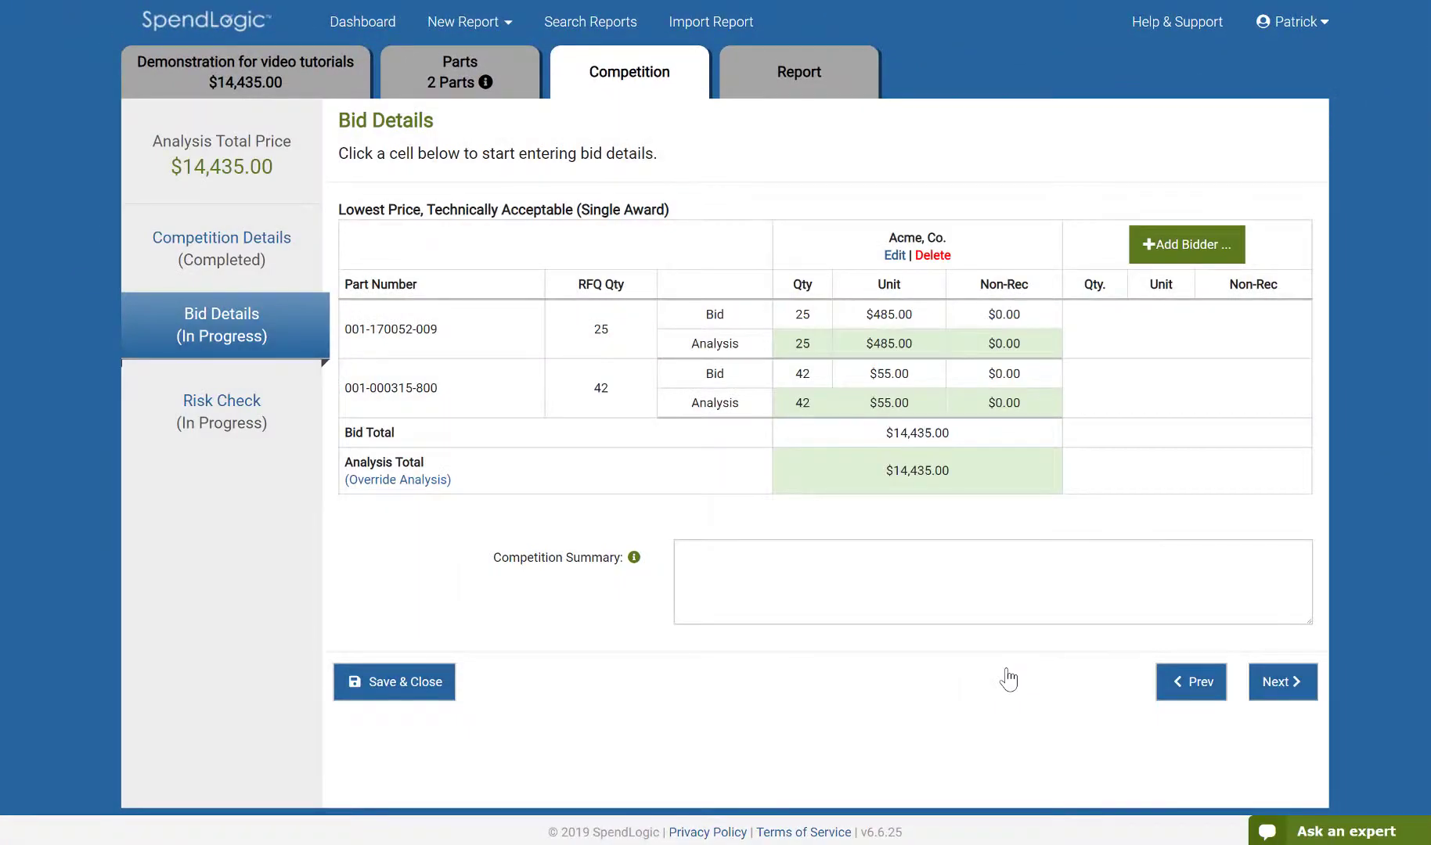
pyautogui.click(1166, 249)
# Add Bidder B with unit bids of $475 for the pin and $75 for the fitting.
pyautogui.click(744, 255)
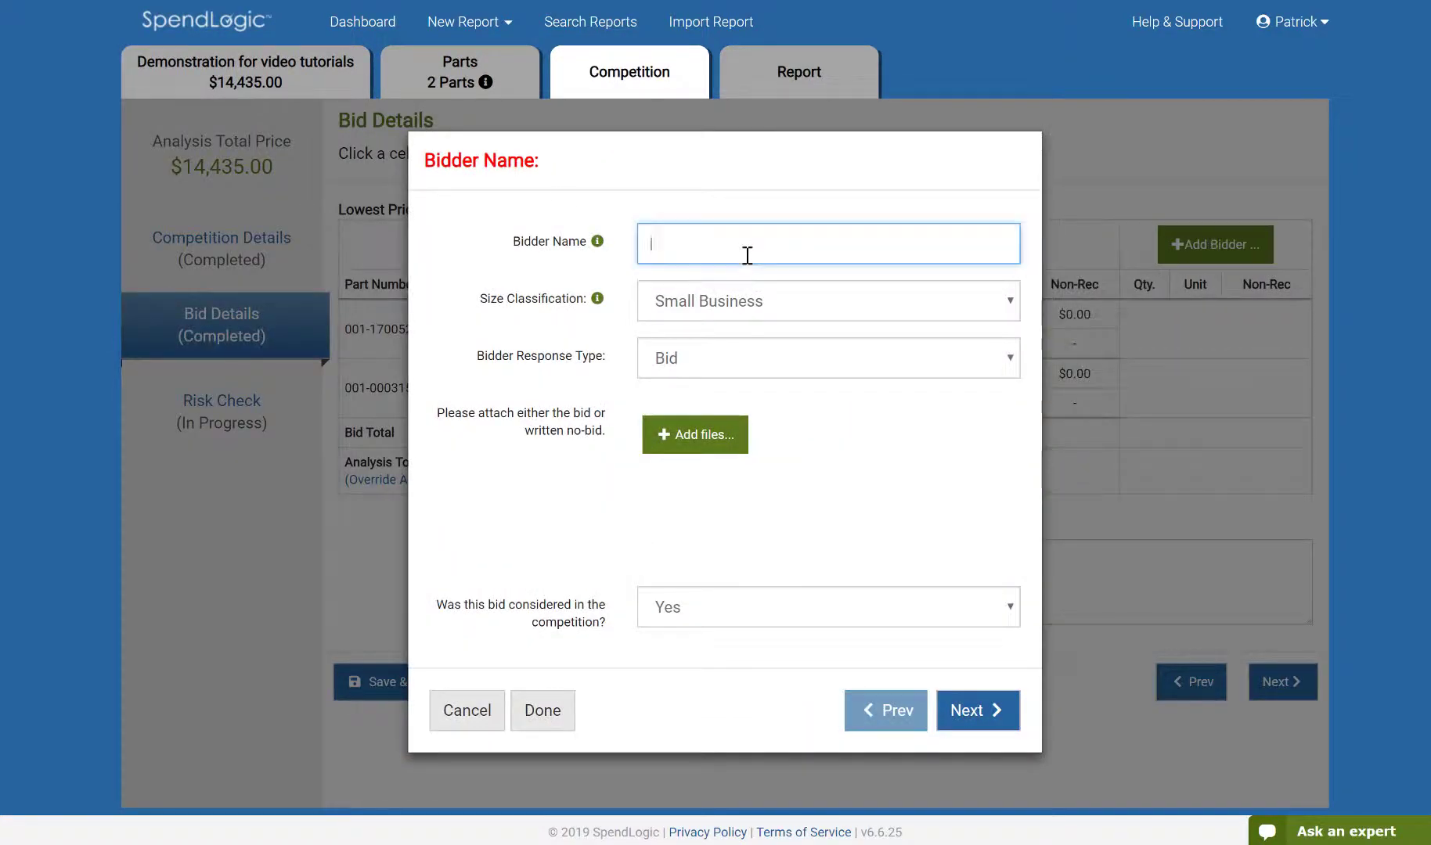
pyautogui.write('Bidder B')
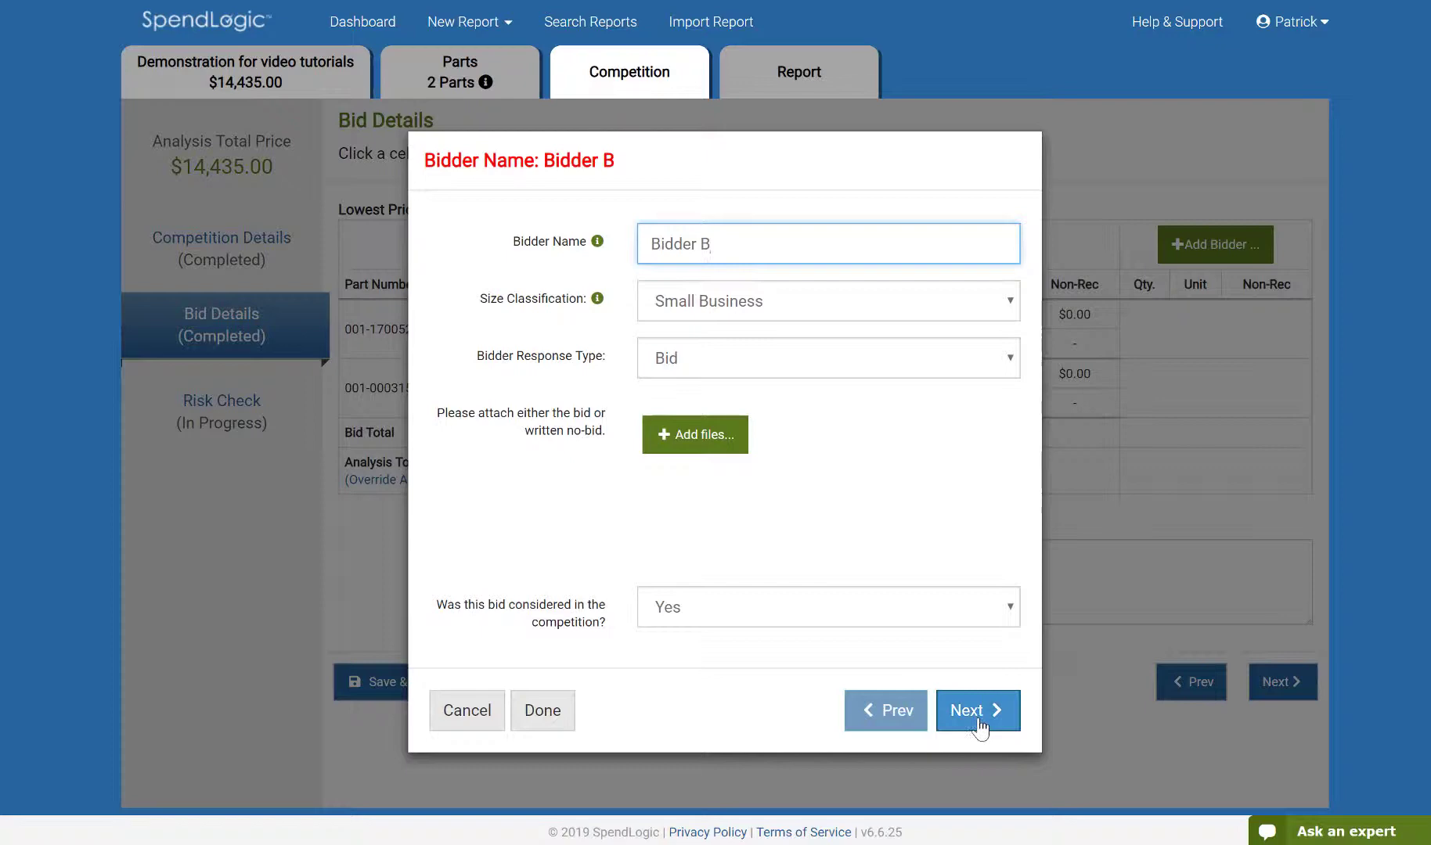
pyautogui.click(977, 711)
pyautogui.click(738, 424)
pyautogui.write('475')
pyautogui.click(968, 667)
pyautogui.click(978, 665)
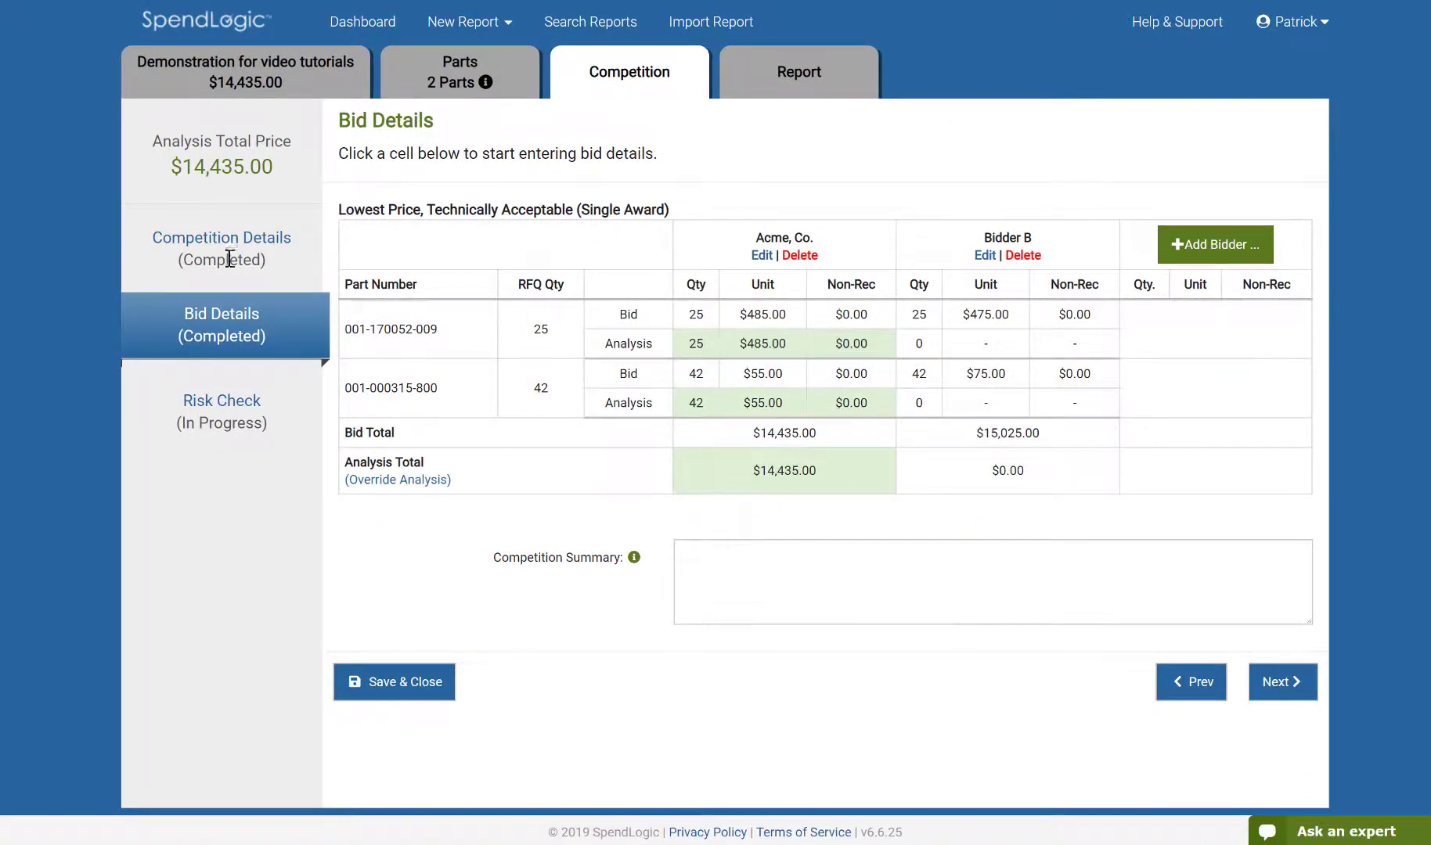
# Switch the competition from Single Award to Multiple Awards and return to the bid table.
pyautogui.click(206, 249)
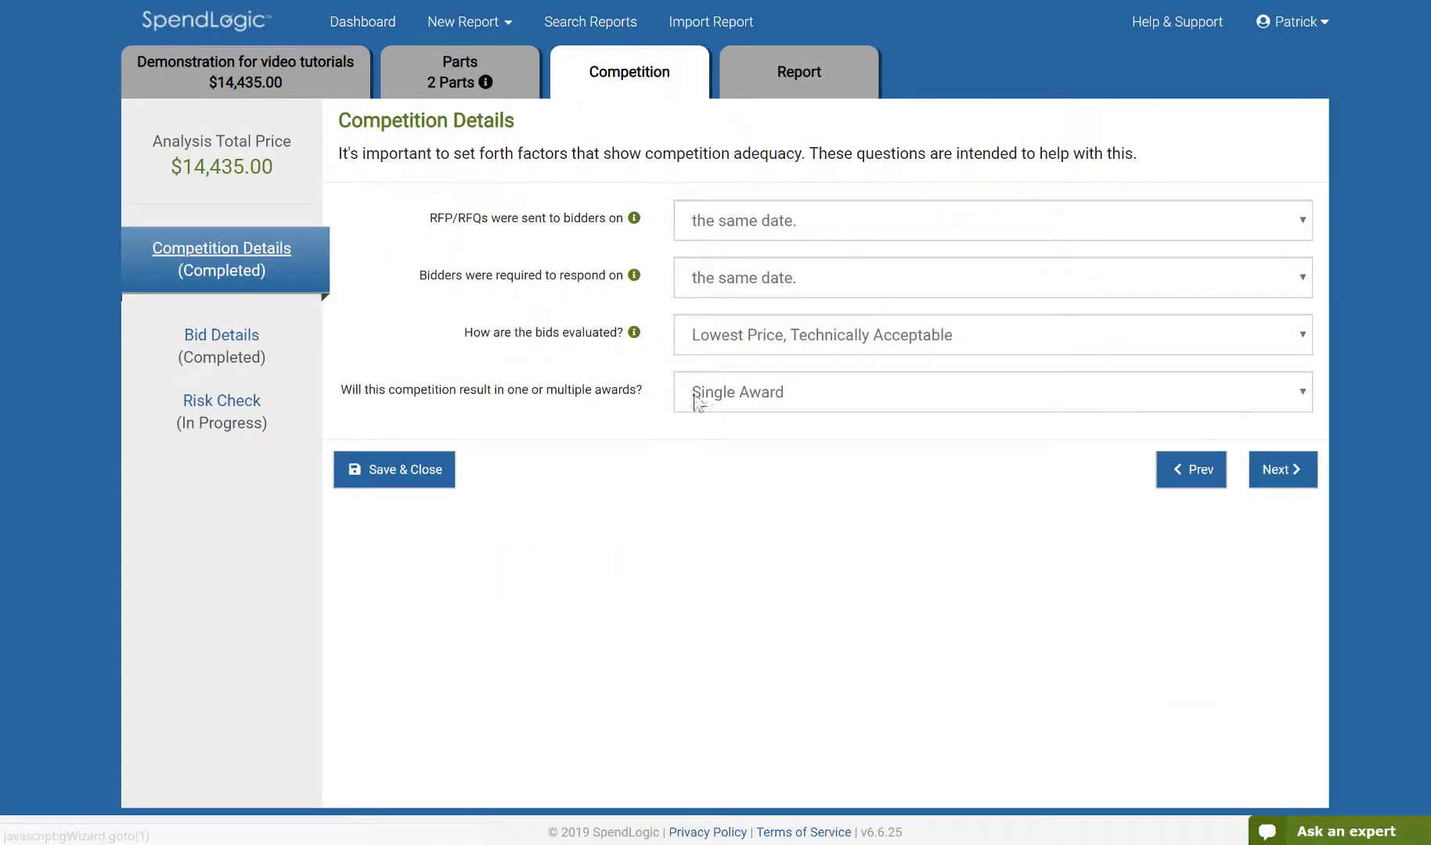
pyautogui.click(735, 397)
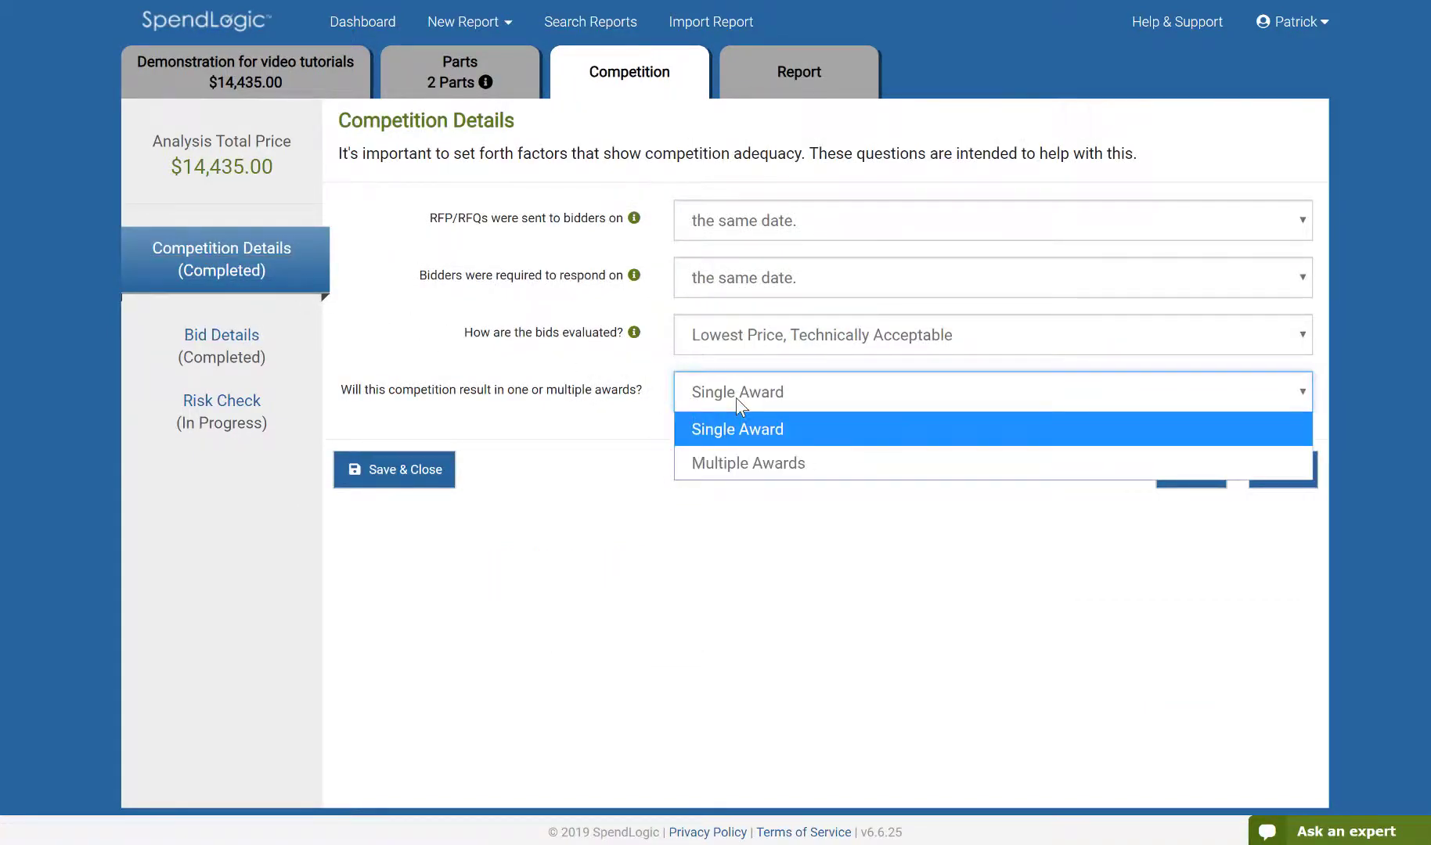
pyautogui.click(742, 460)
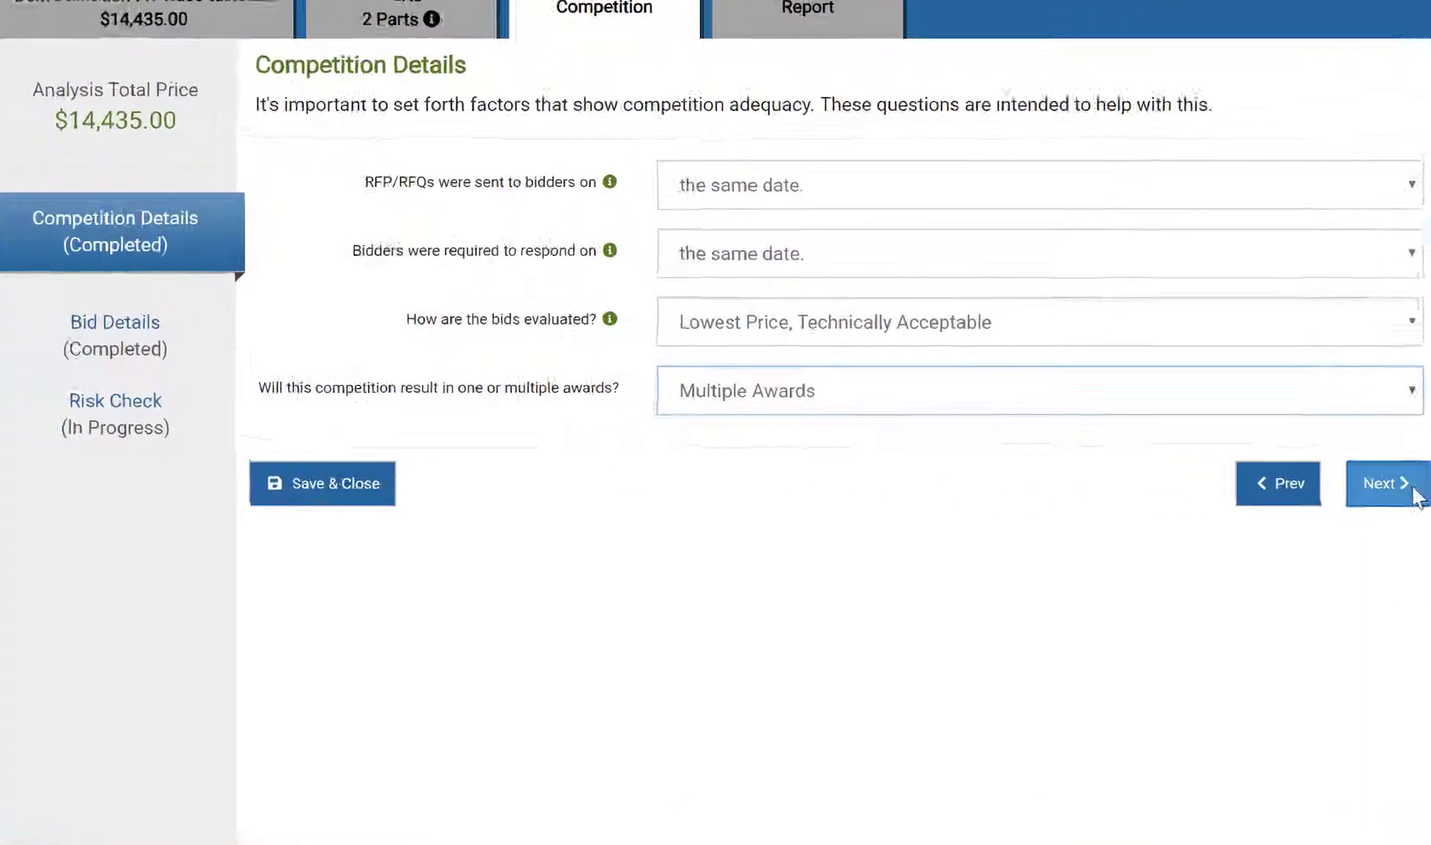
pyautogui.click(1287, 469)
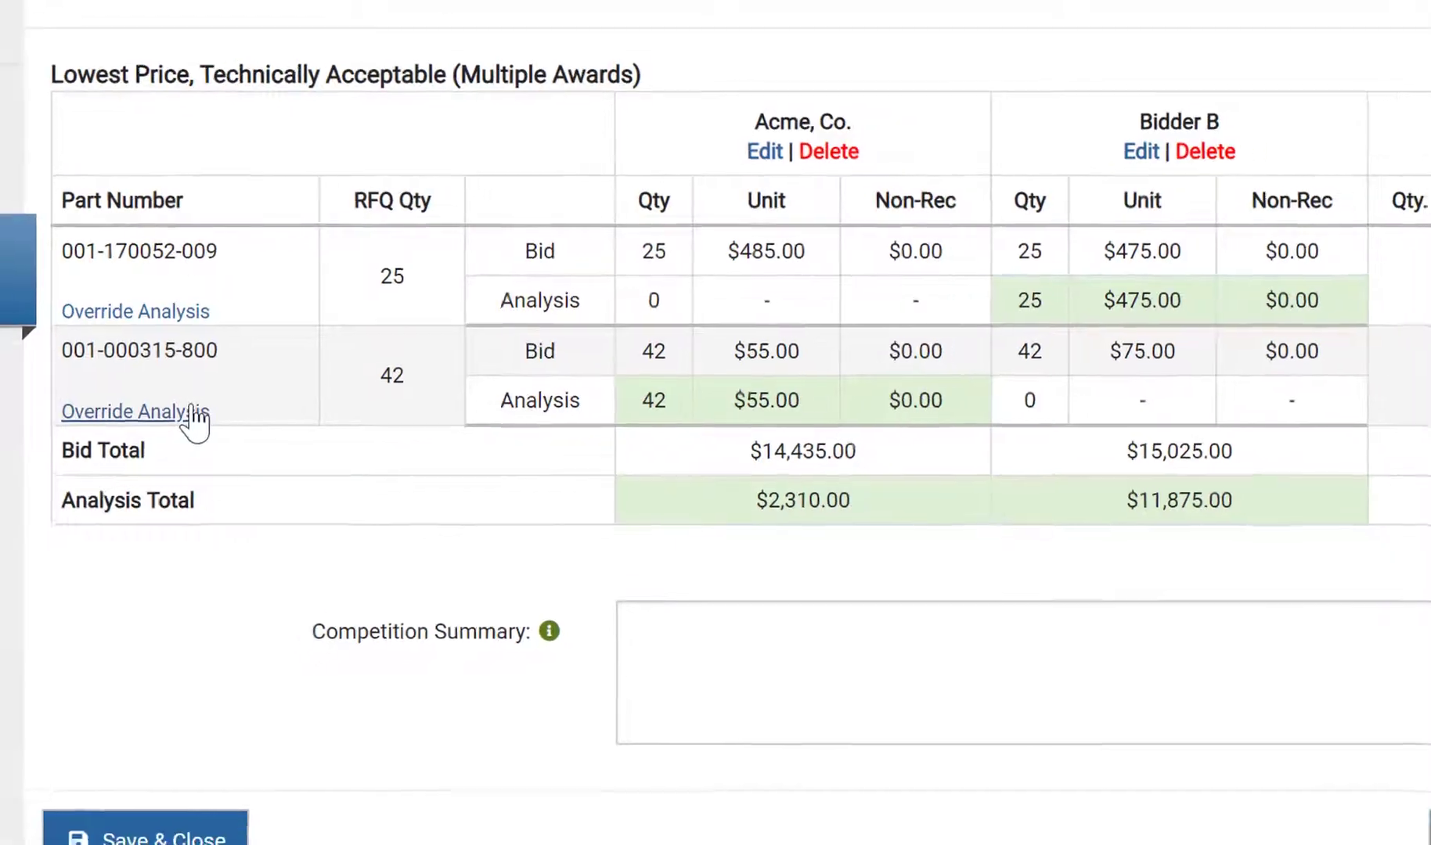
# Override the adapter award: 25 units to Acme, Co., citing maintaining multiple sources.
pyautogui.click(193, 409)
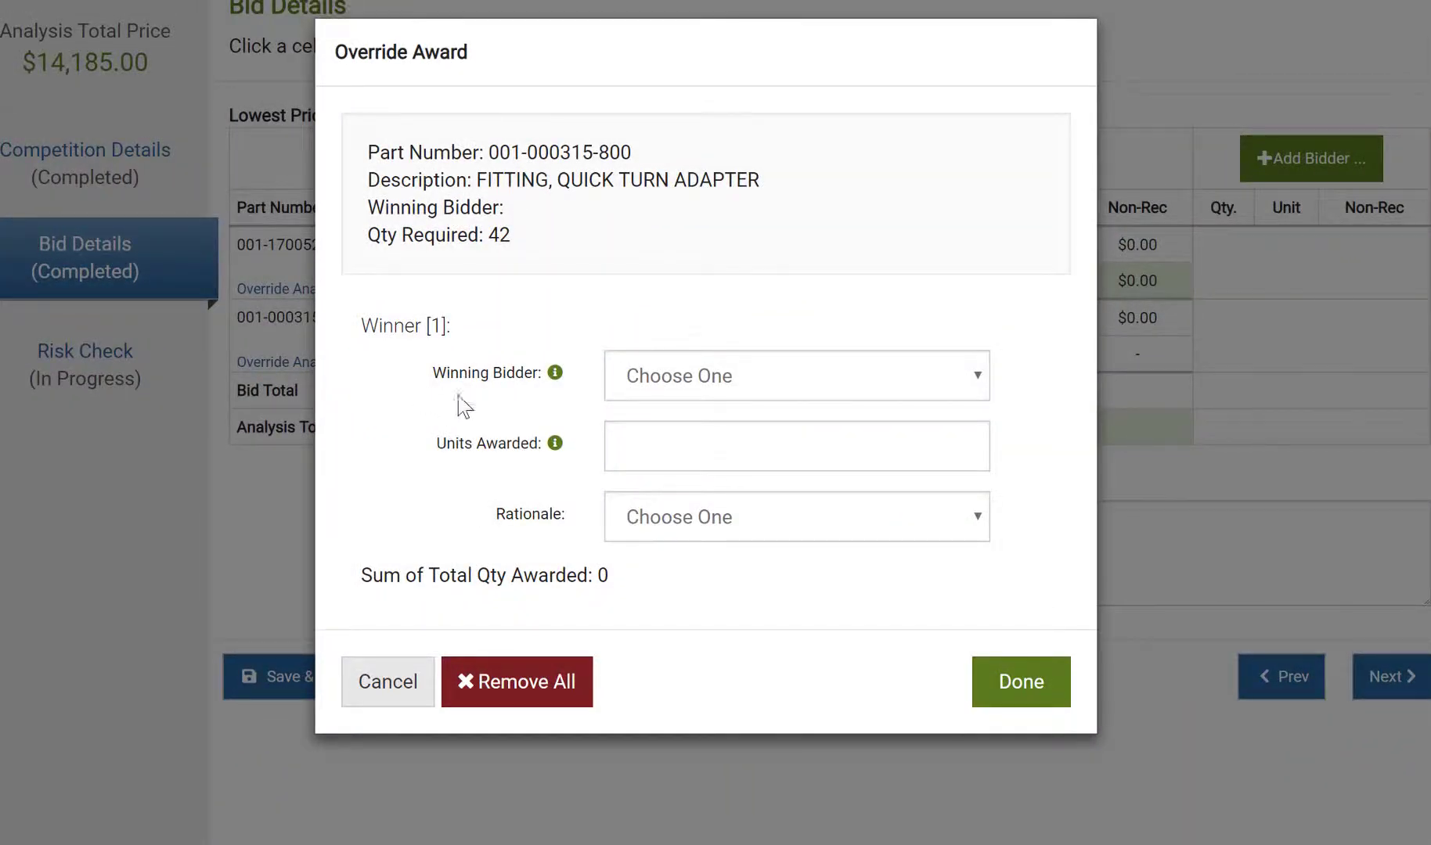
pyautogui.click(656, 383)
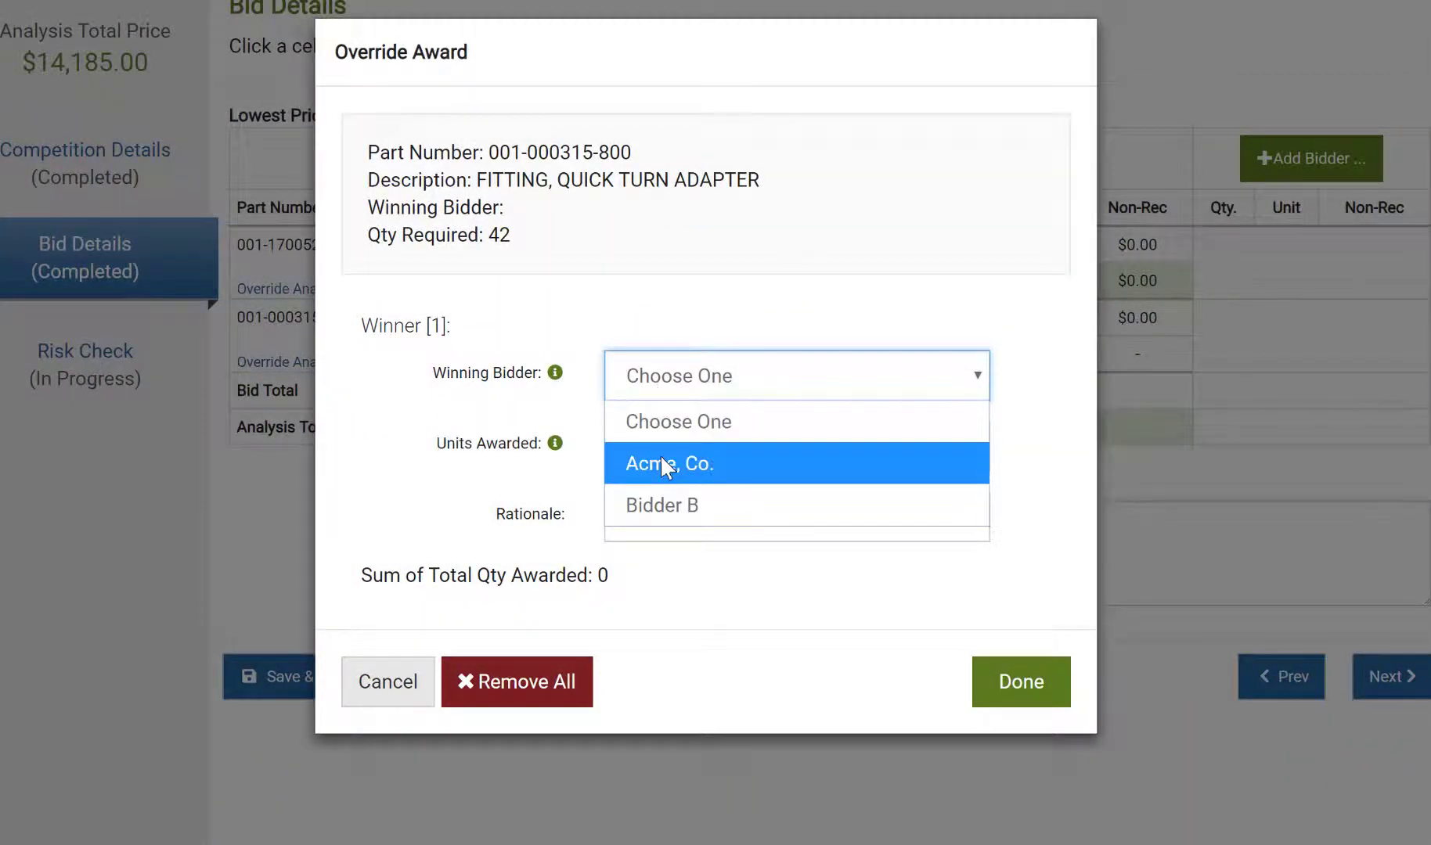
pyautogui.click(661, 461)
pyautogui.click(662, 457)
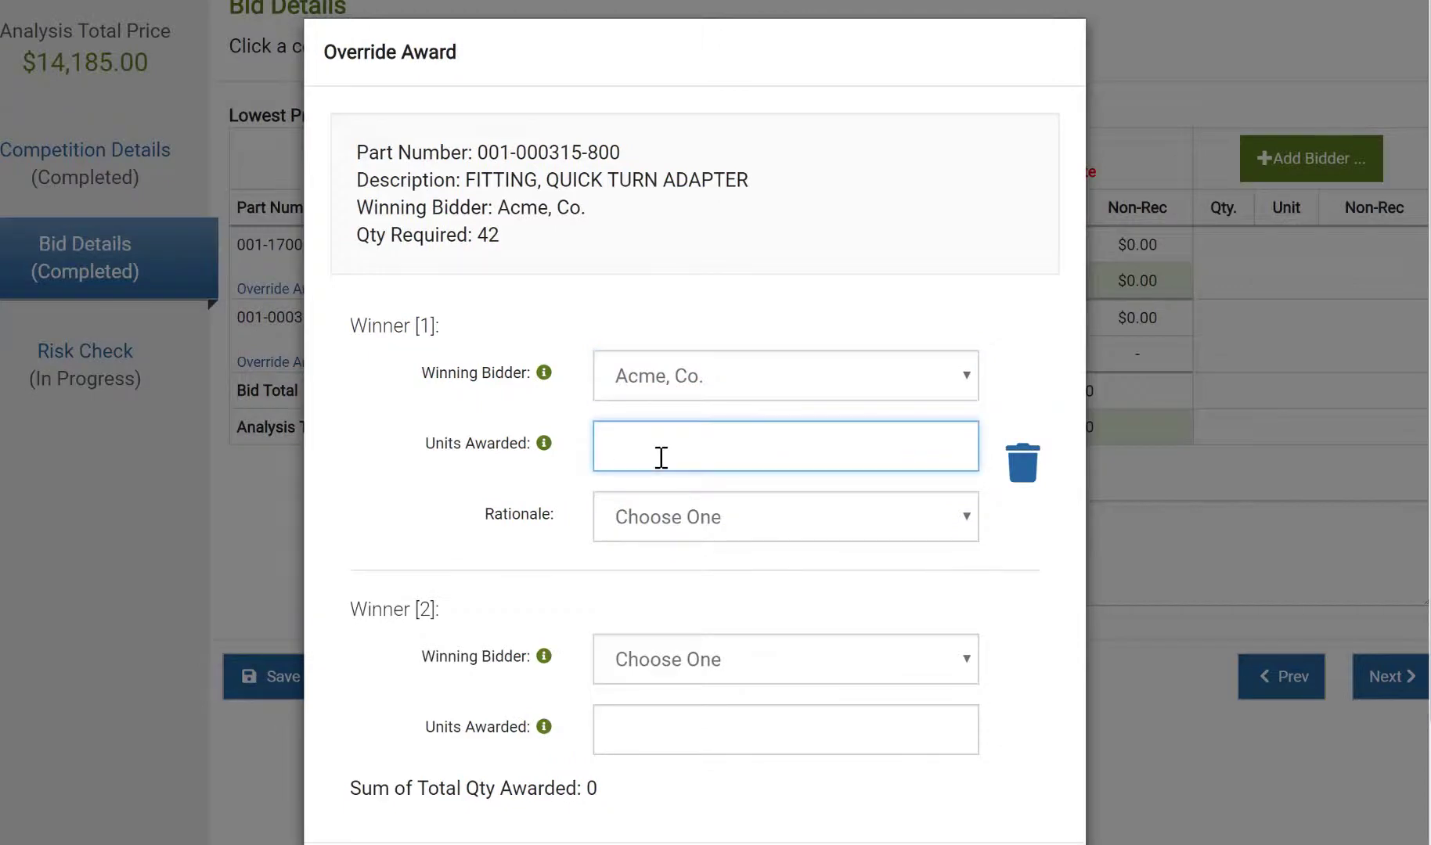
pyautogui.write('25')
pyautogui.click(708, 523)
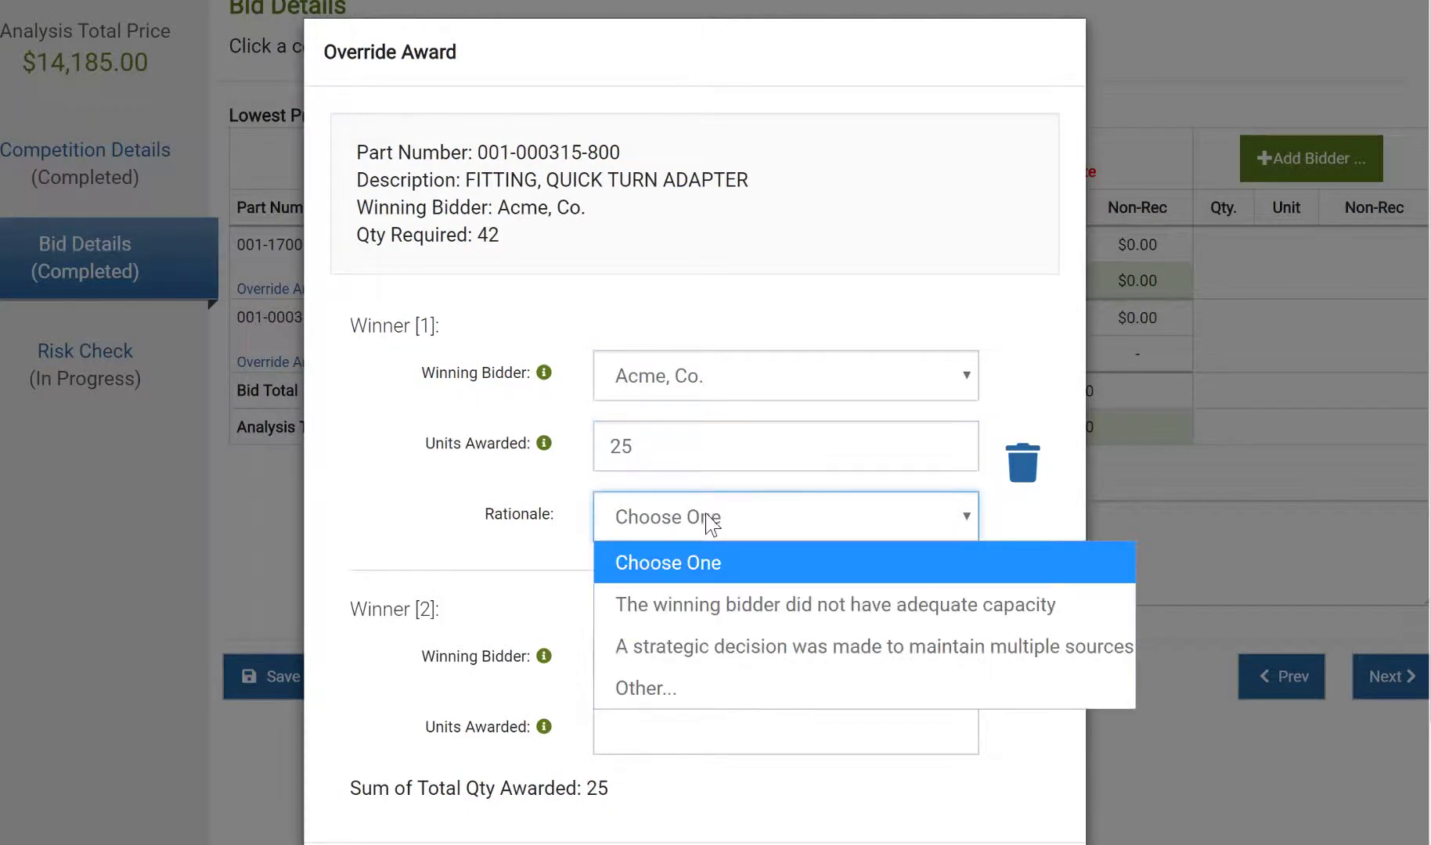
pyautogui.click(740, 648)
# Award the remaining 17 adapter units to Bidder B and apply the split.
pyautogui.click(742, 666)
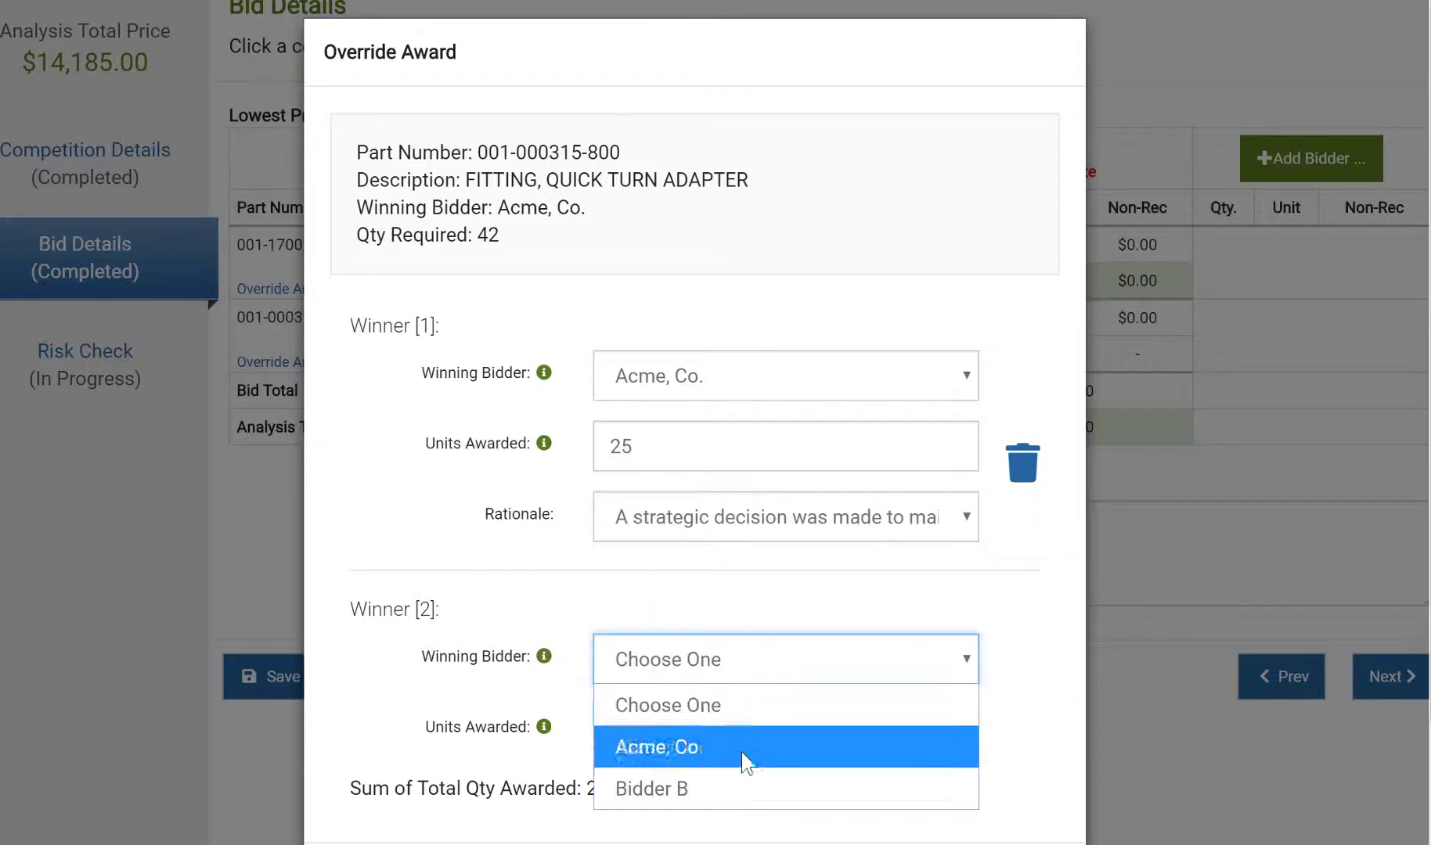
pyautogui.click(745, 789)
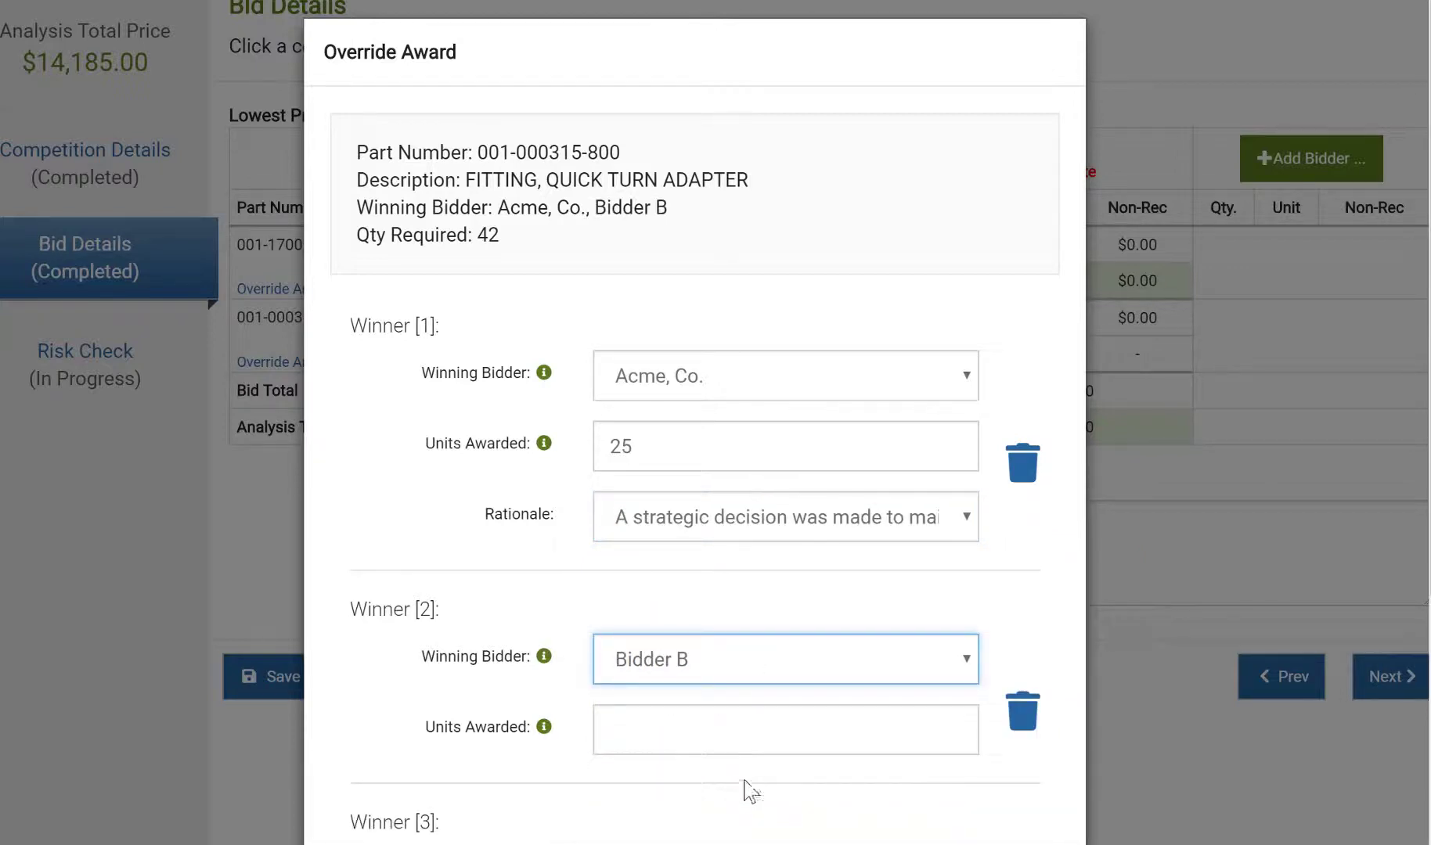
pyautogui.click(725, 738)
pyautogui.write('17')
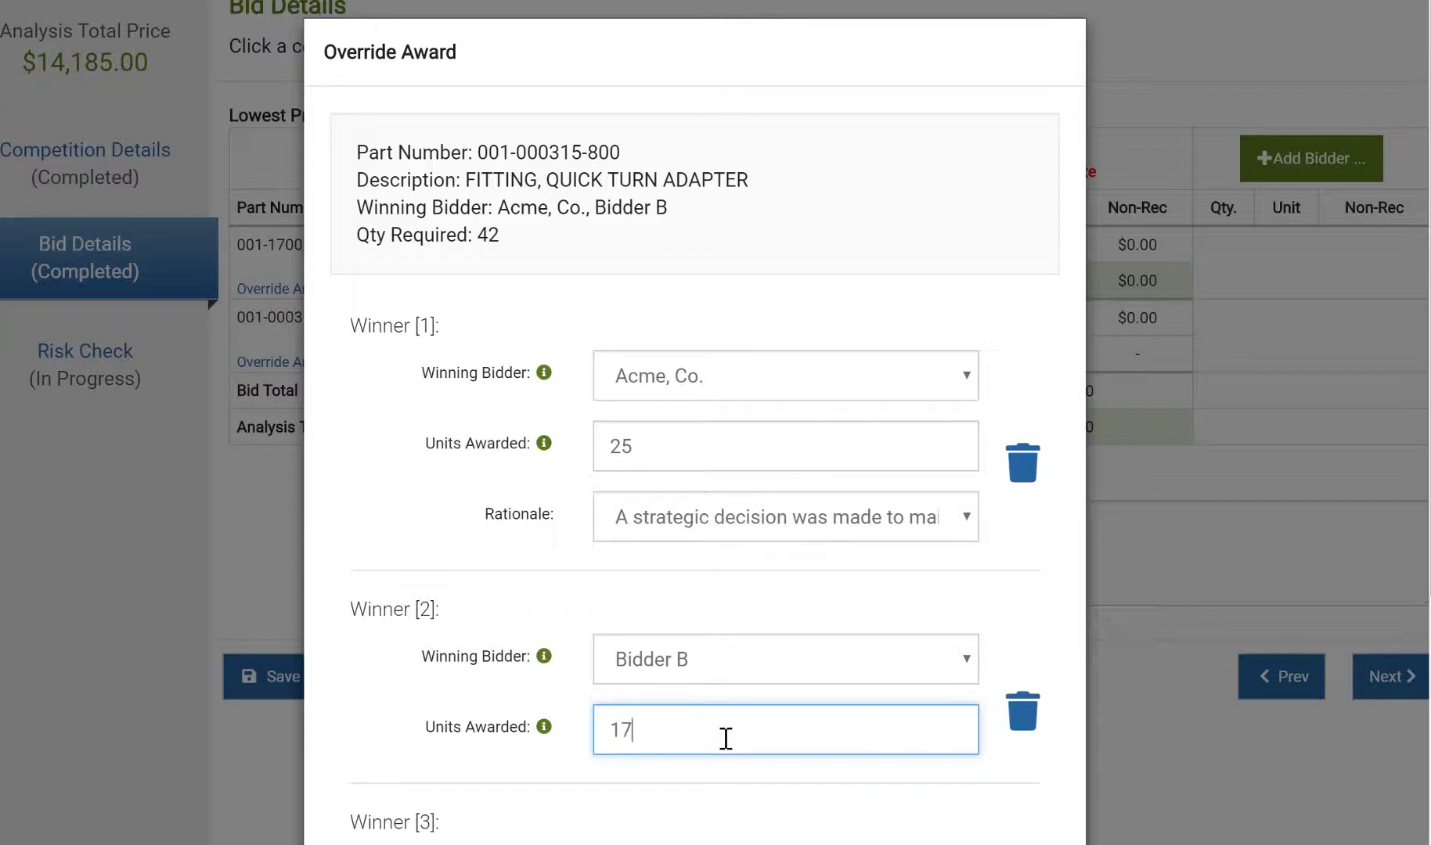
pyautogui.scroll(-4, 724, 743)
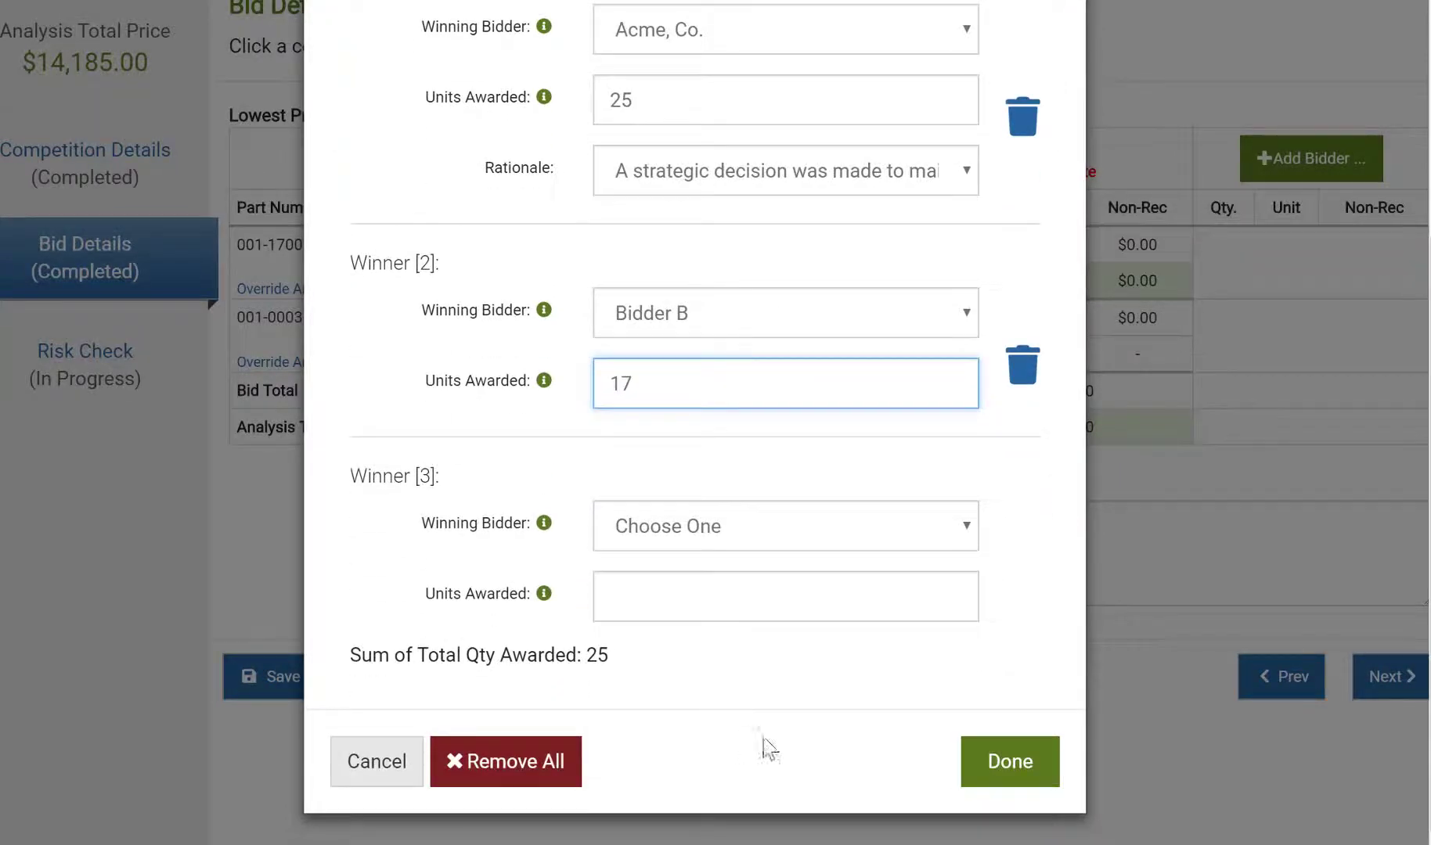
pyautogui.click(1004, 770)
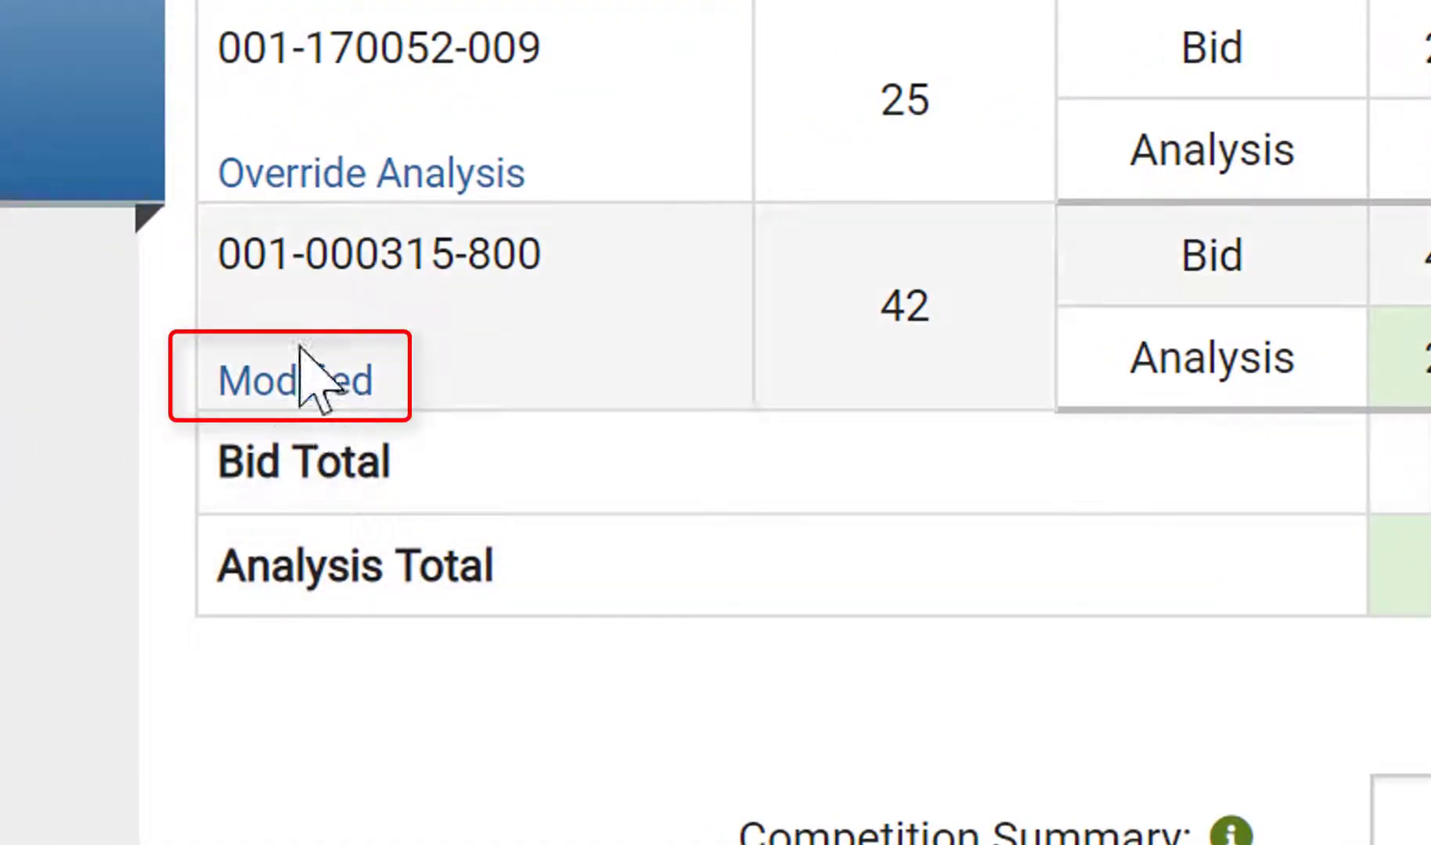
# Remove all override winners from the adapter fitting's Modified award.
pyautogui.click(300, 389)
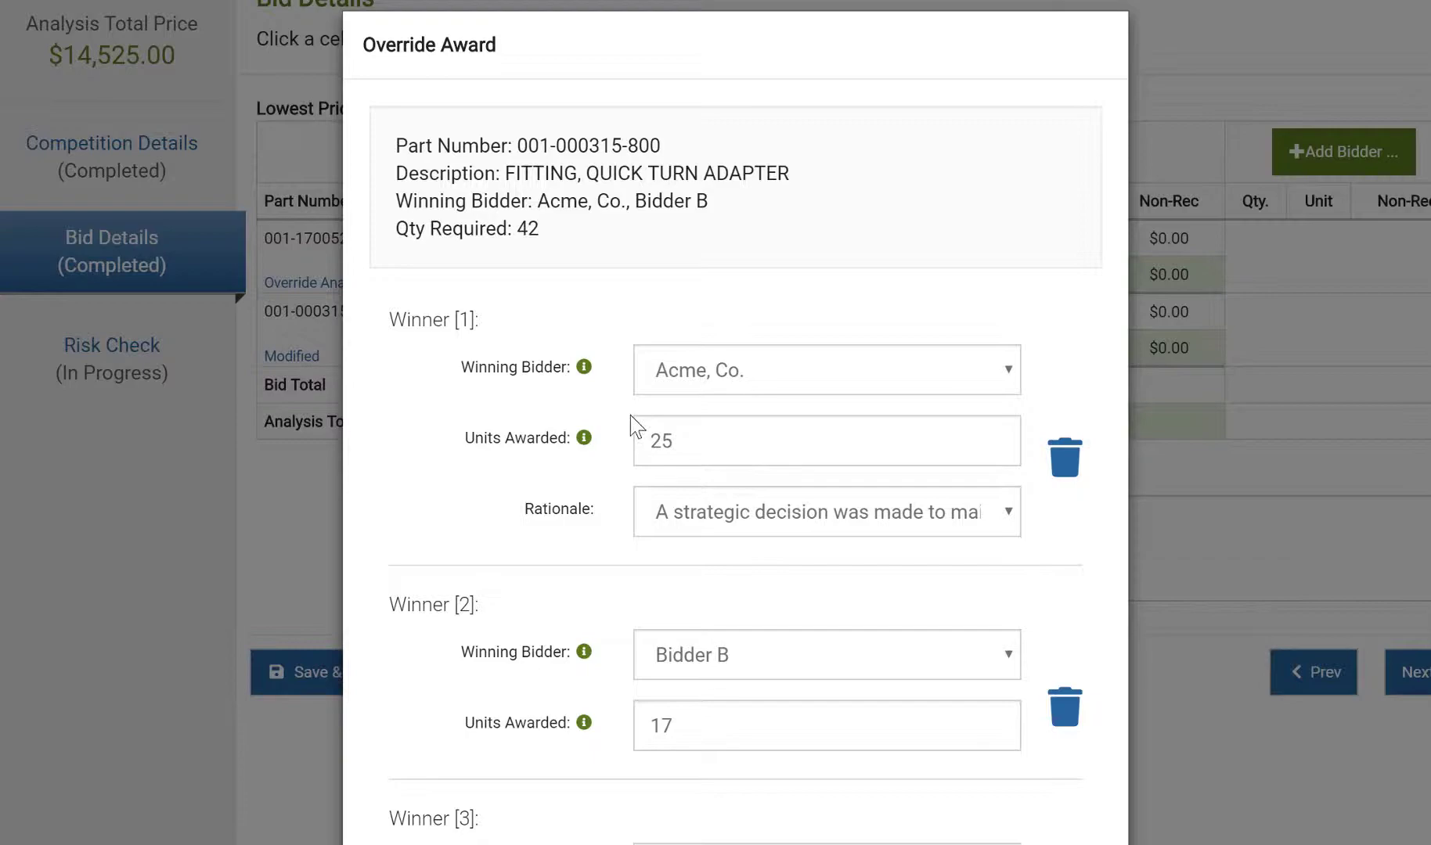
pyautogui.scroll(-5, 634, 426)
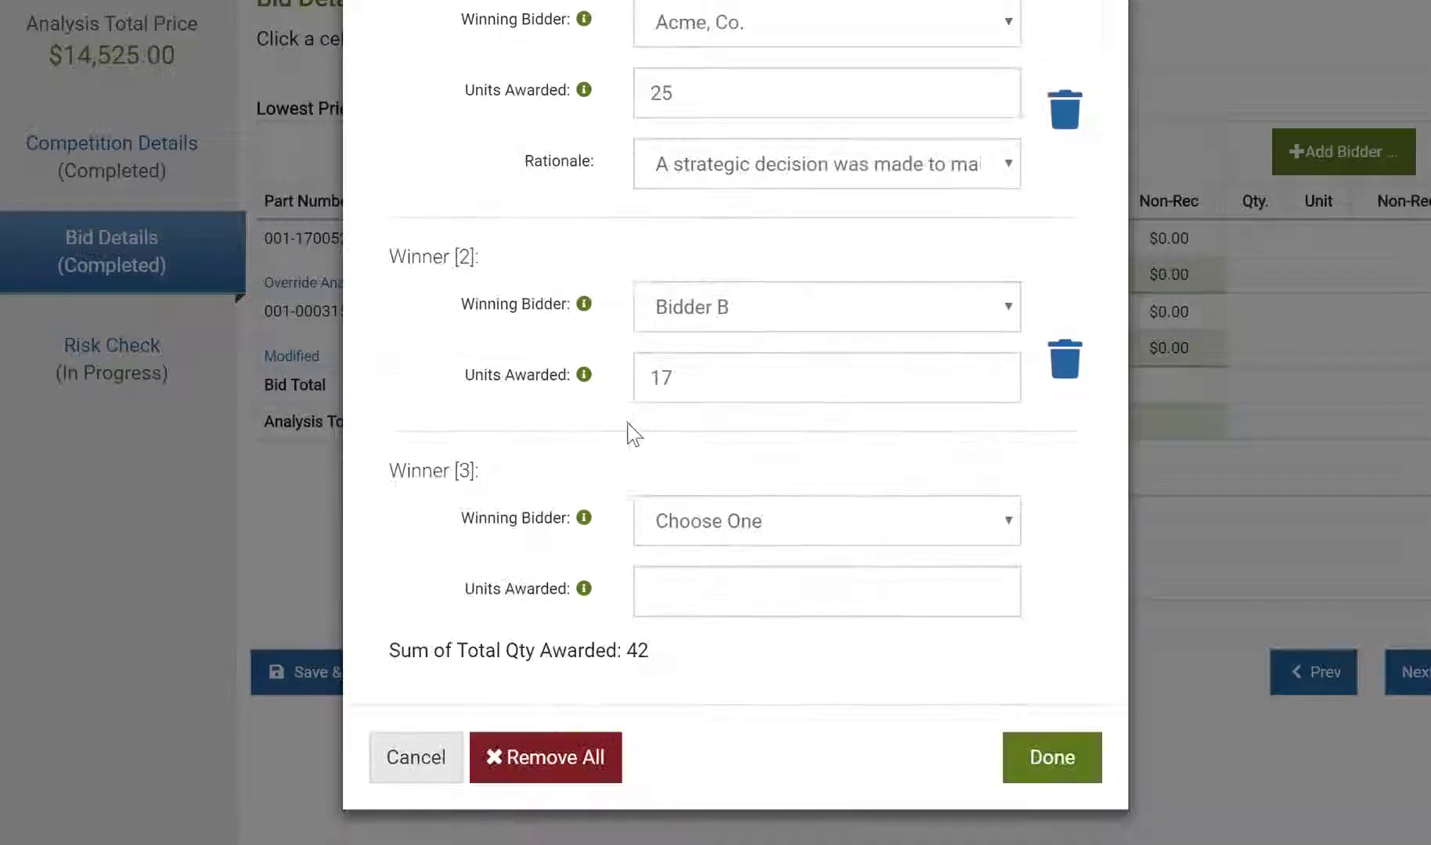
pyautogui.click(576, 757)
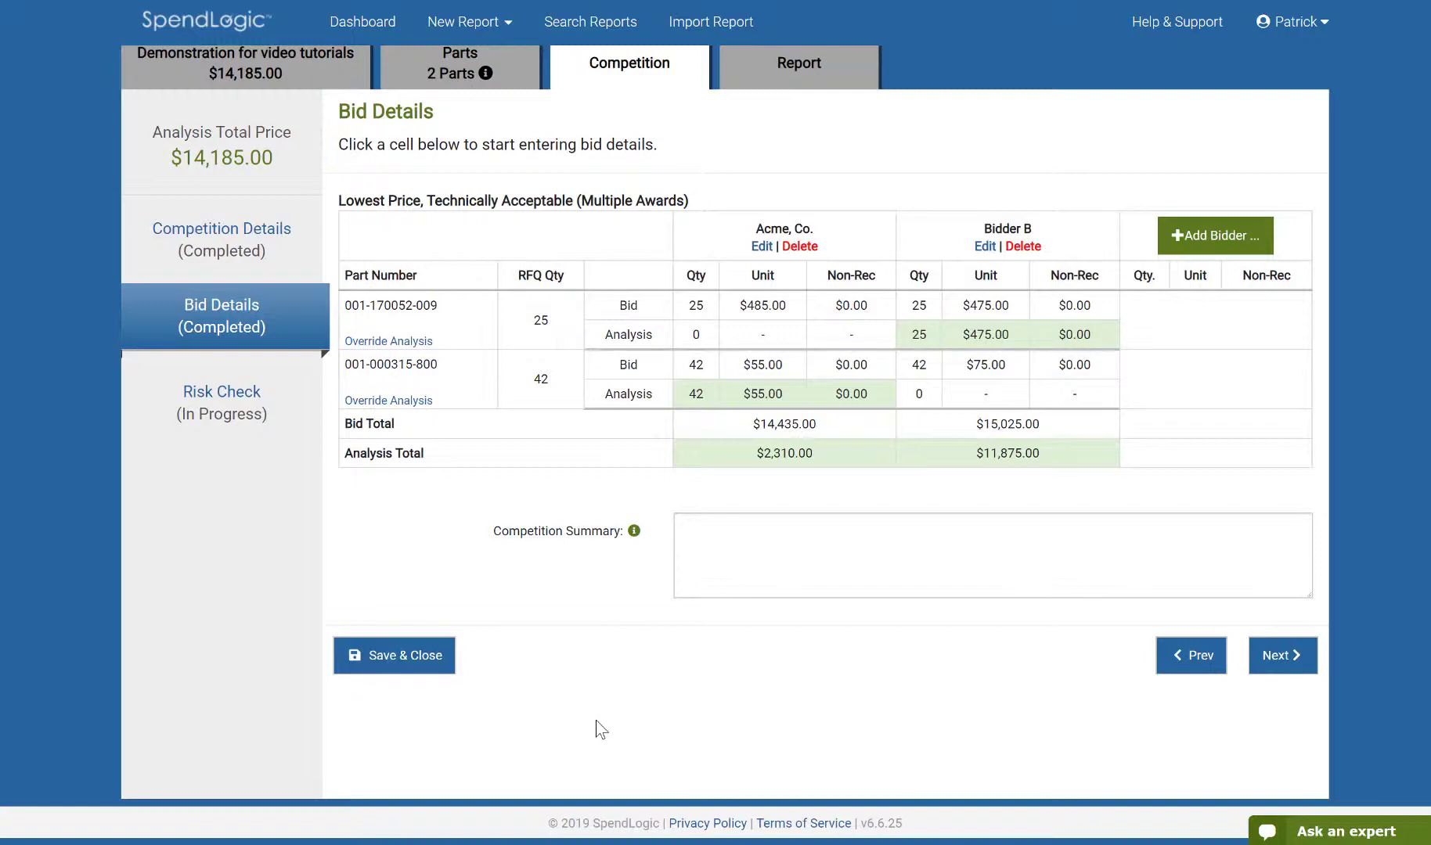
# Advance from Bid Details to the Risk Check, which reports no warnings.
pyautogui.click(1296, 649)
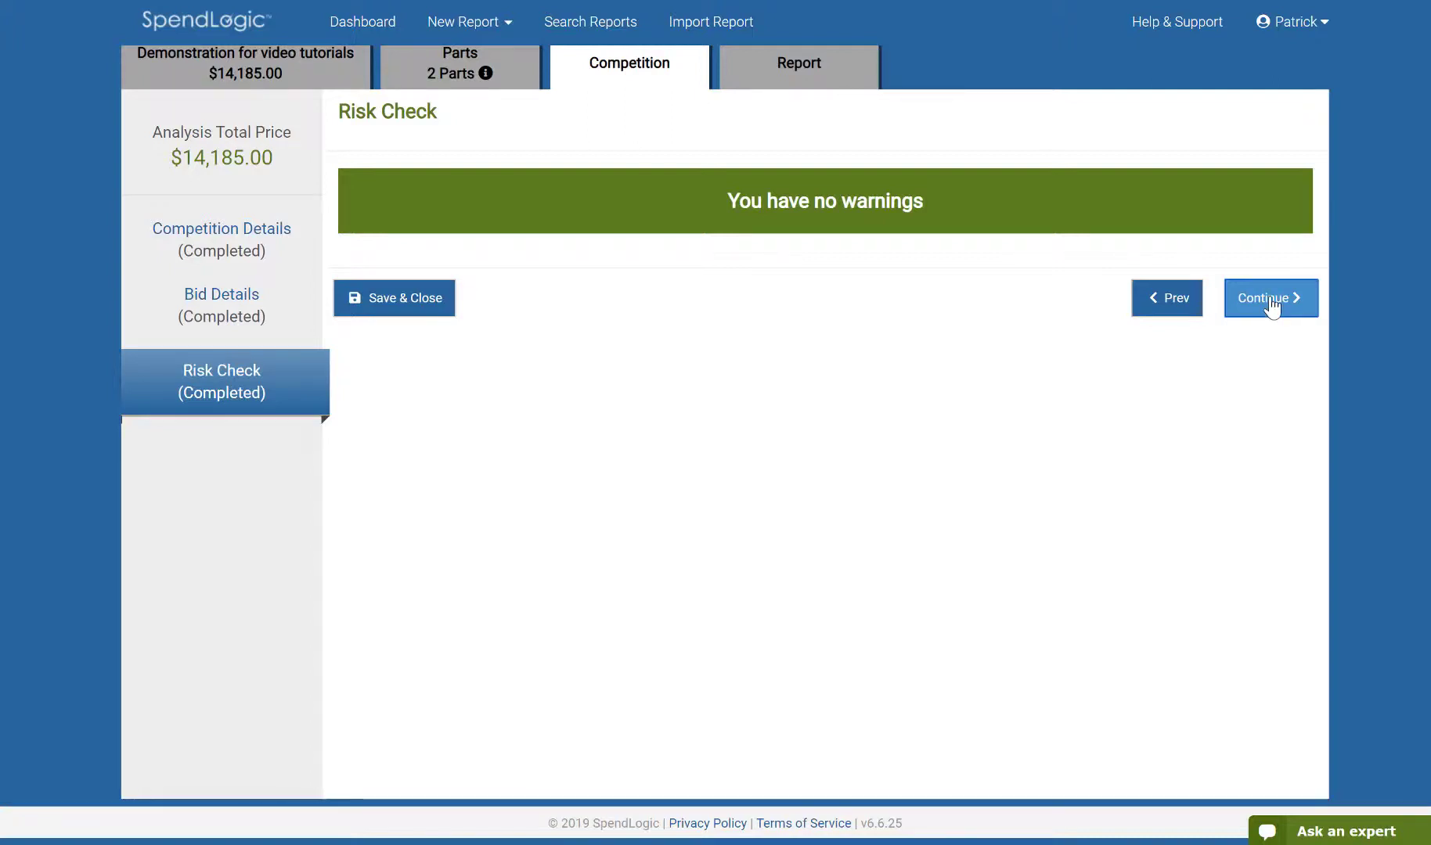
# Leave the passed Risk Check and bring up Finalize & Download in the Report tab.
pyautogui.click(1269, 300)
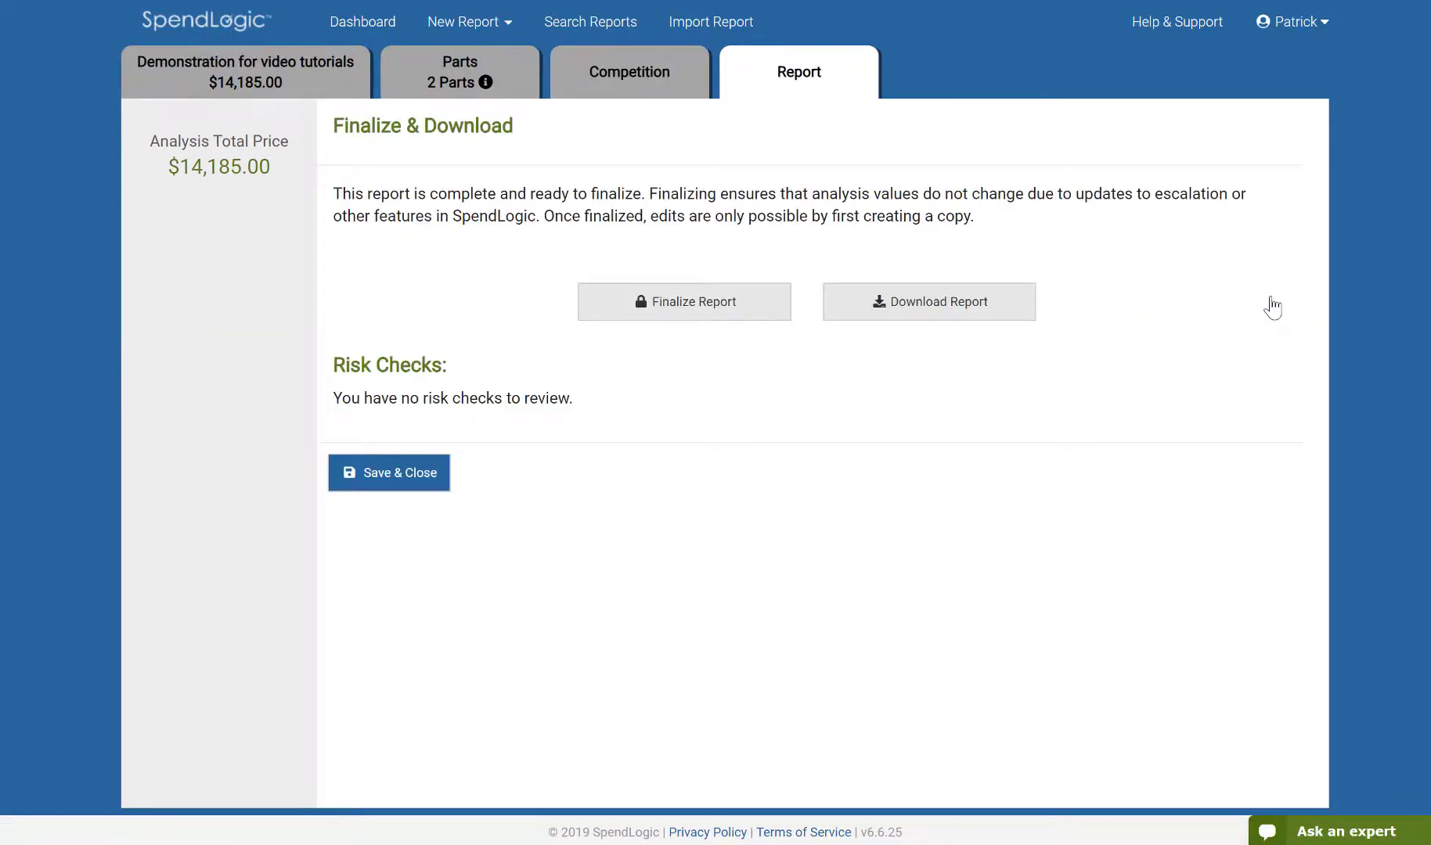